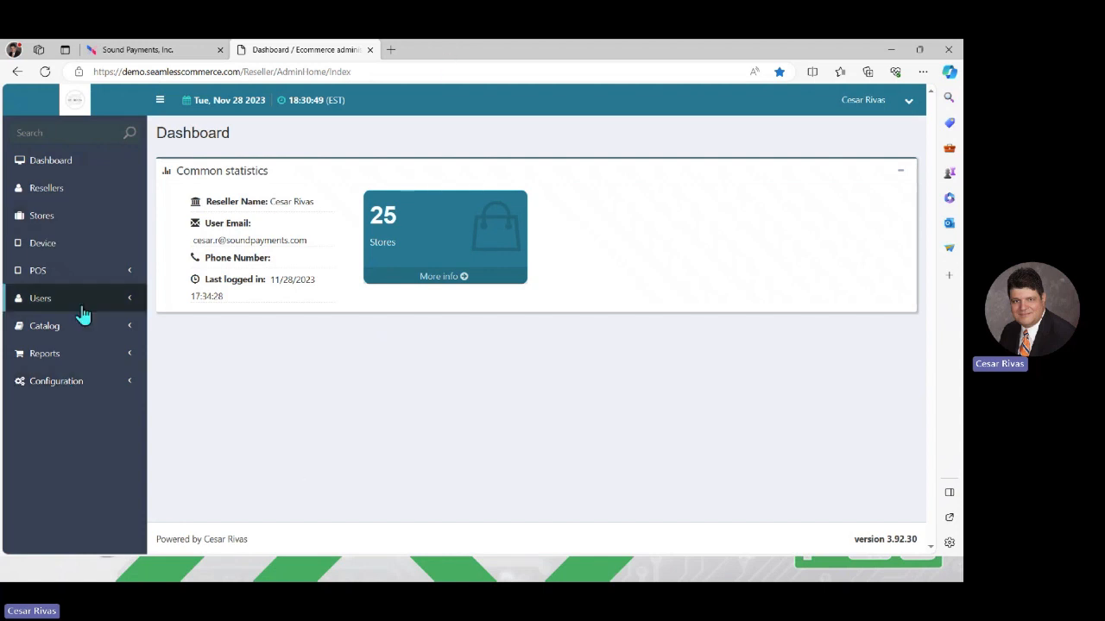
- Add a new store named 'Test Store Video' and generate a unique store ID for it
left_click(36, 222)
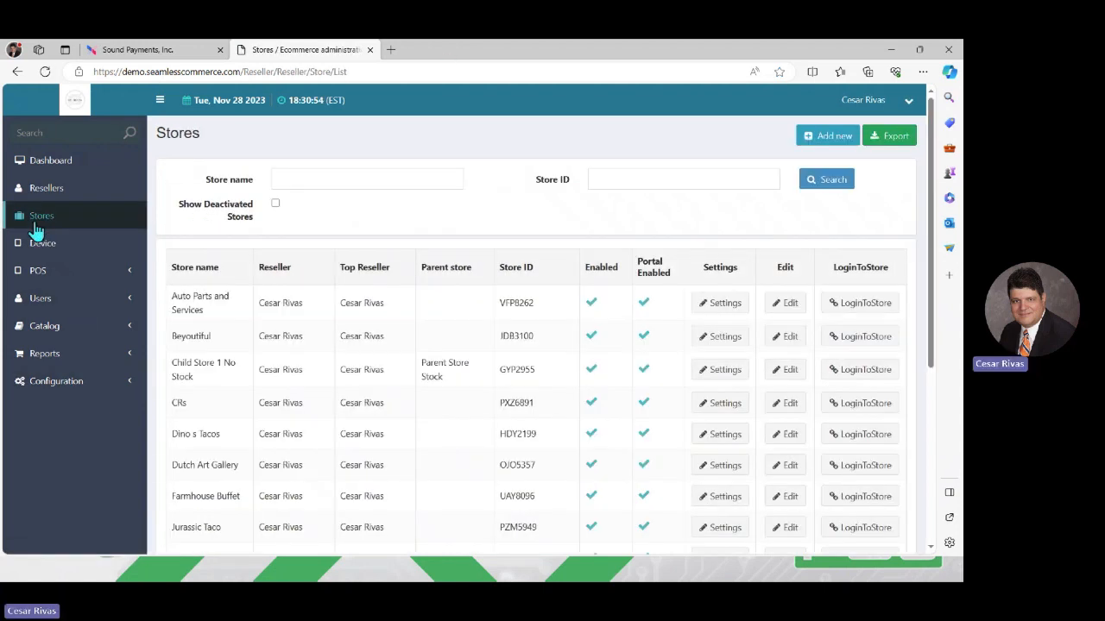
left_click(824, 140)
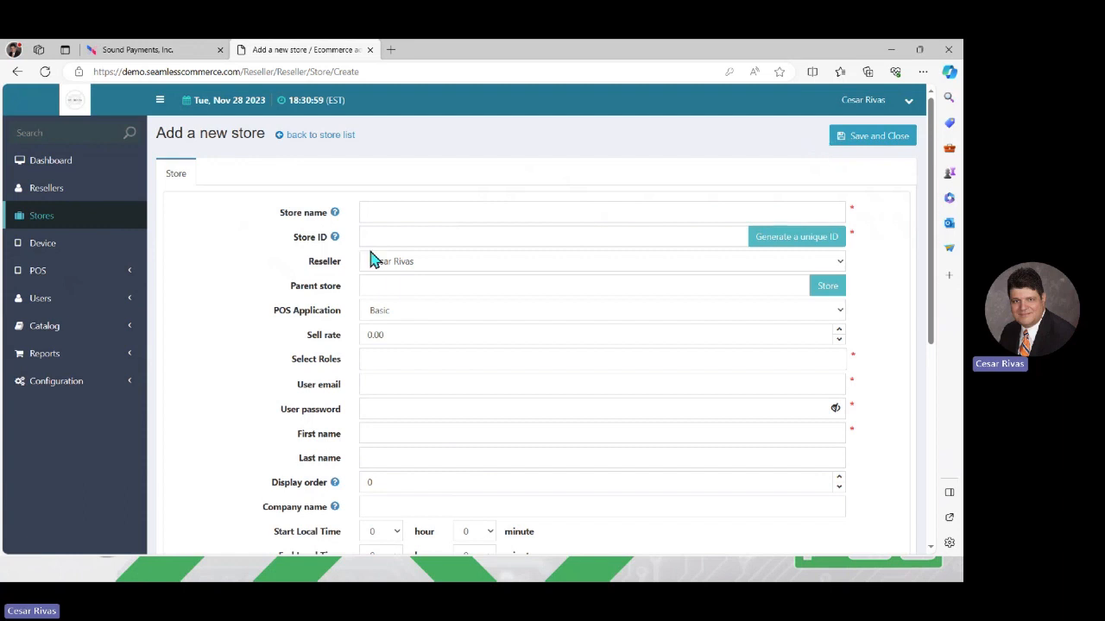
left_click(385, 218)
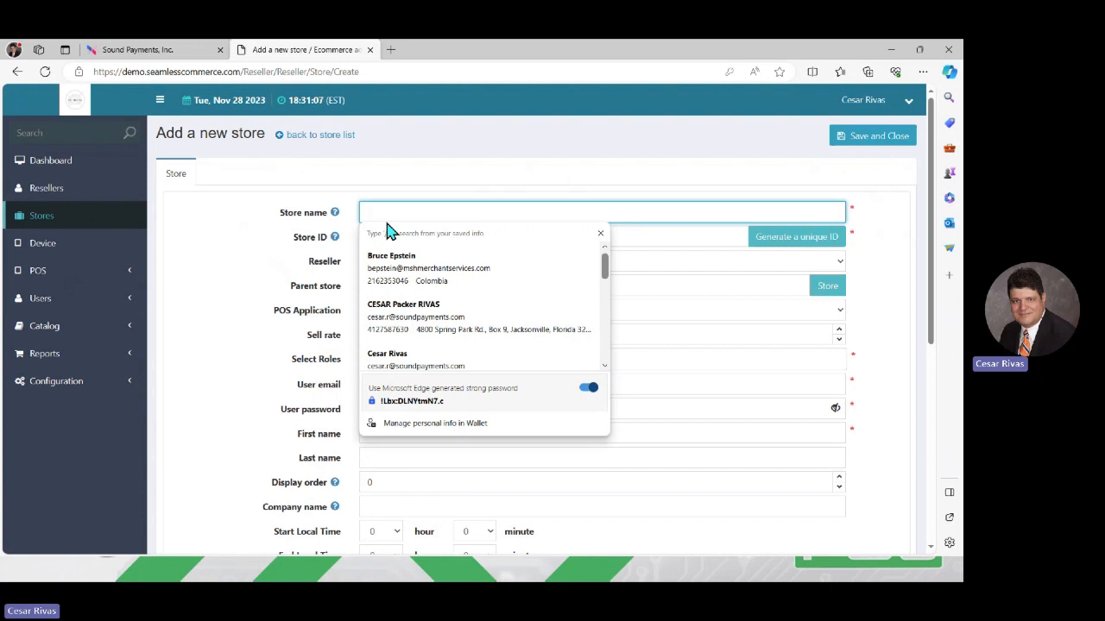
type("Test")
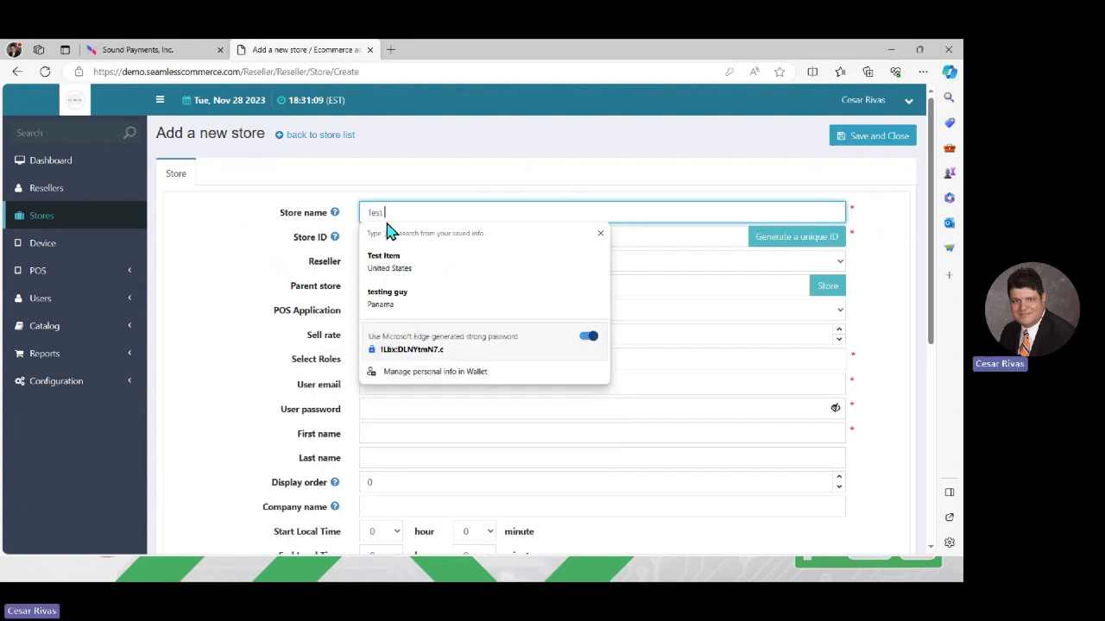
type(" Store V")
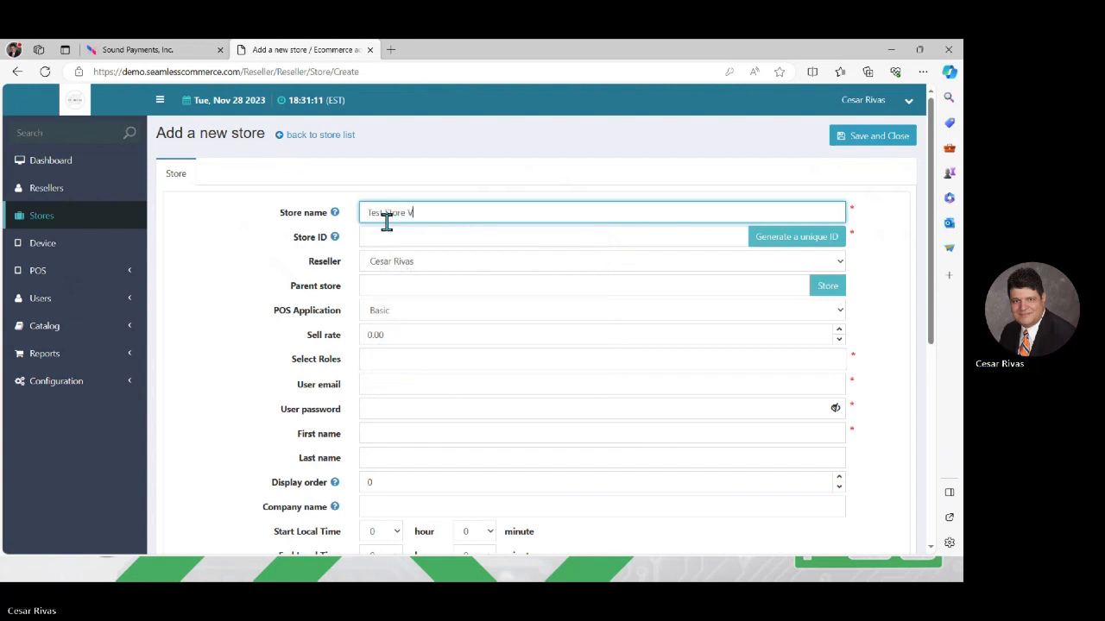
type("ideo")
left_click(788, 244)
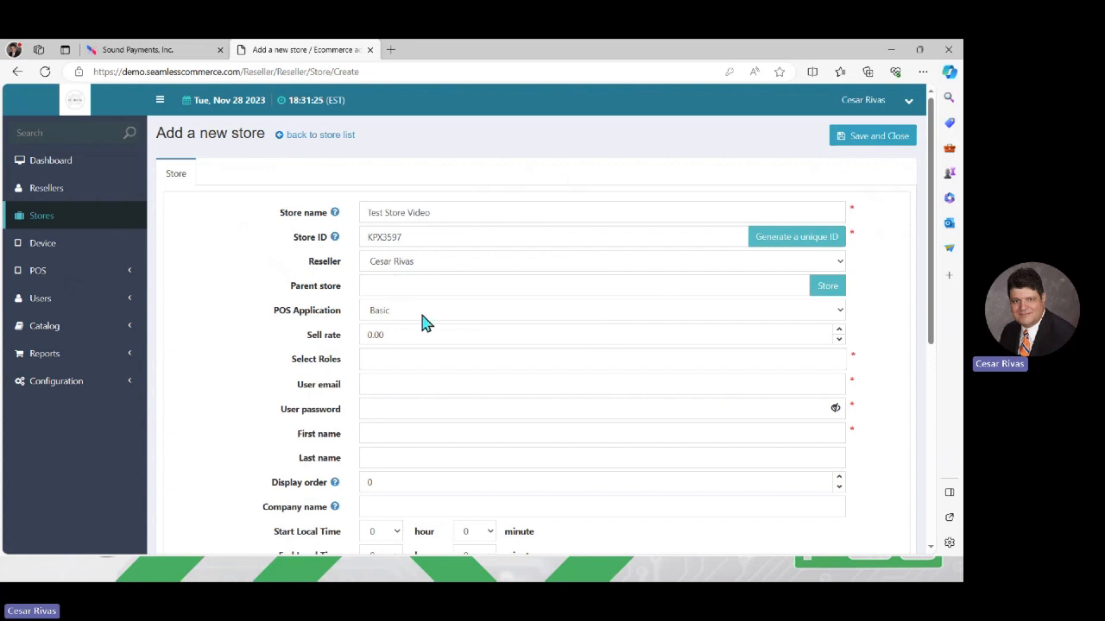
- Select the POS Admin and Store Admin roles, then fill in the store user's e-mail address
left_click(430, 363)
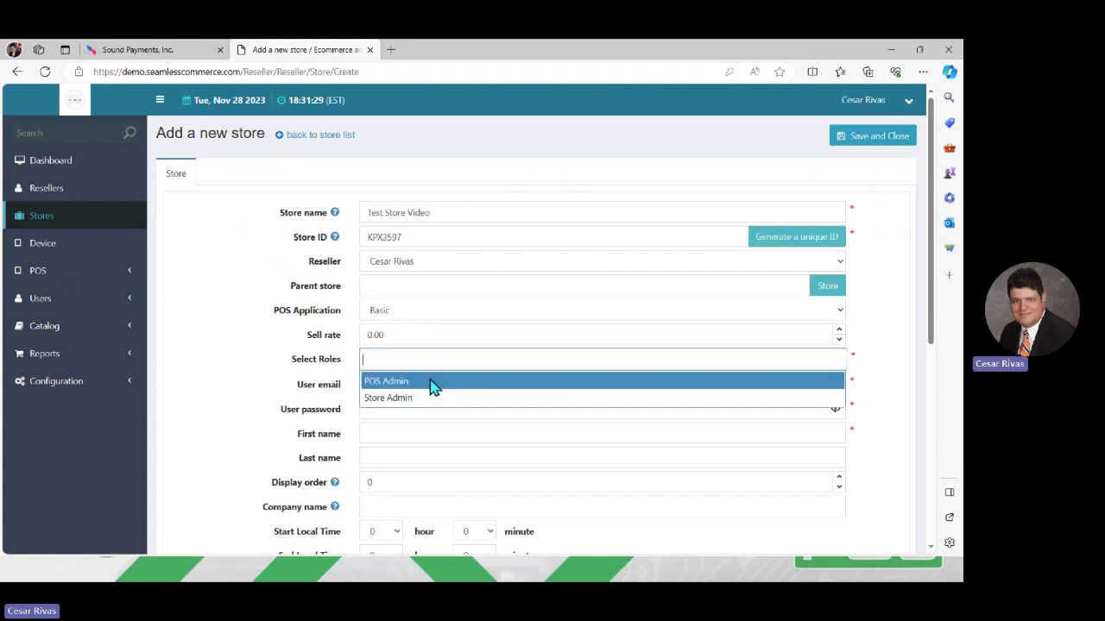
left_click(430, 385)
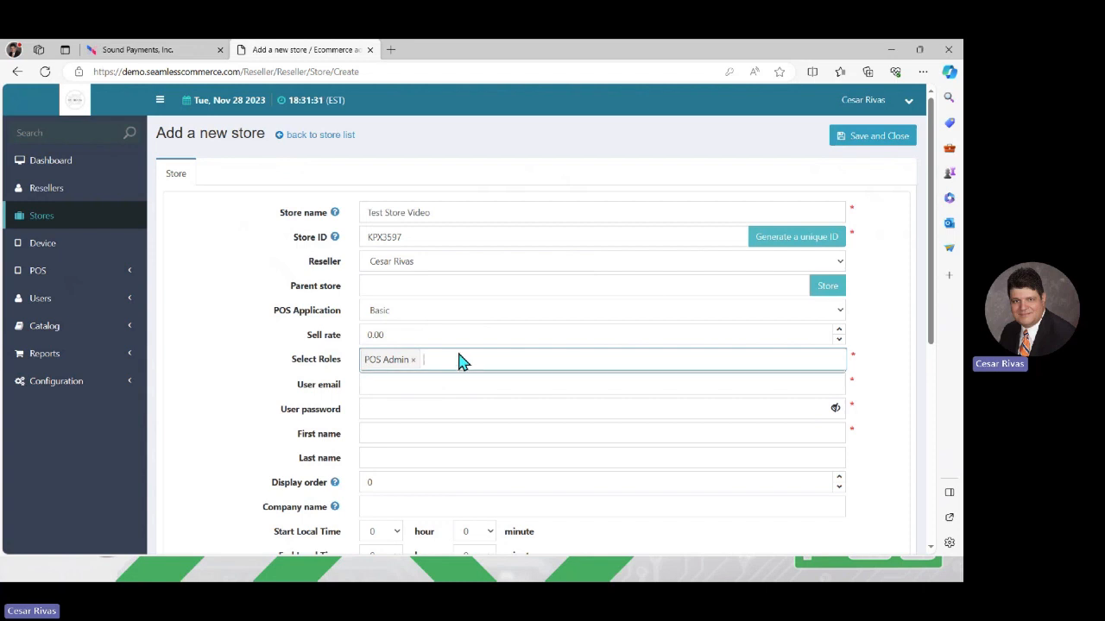
left_click(458, 362)
left_click(458, 381)
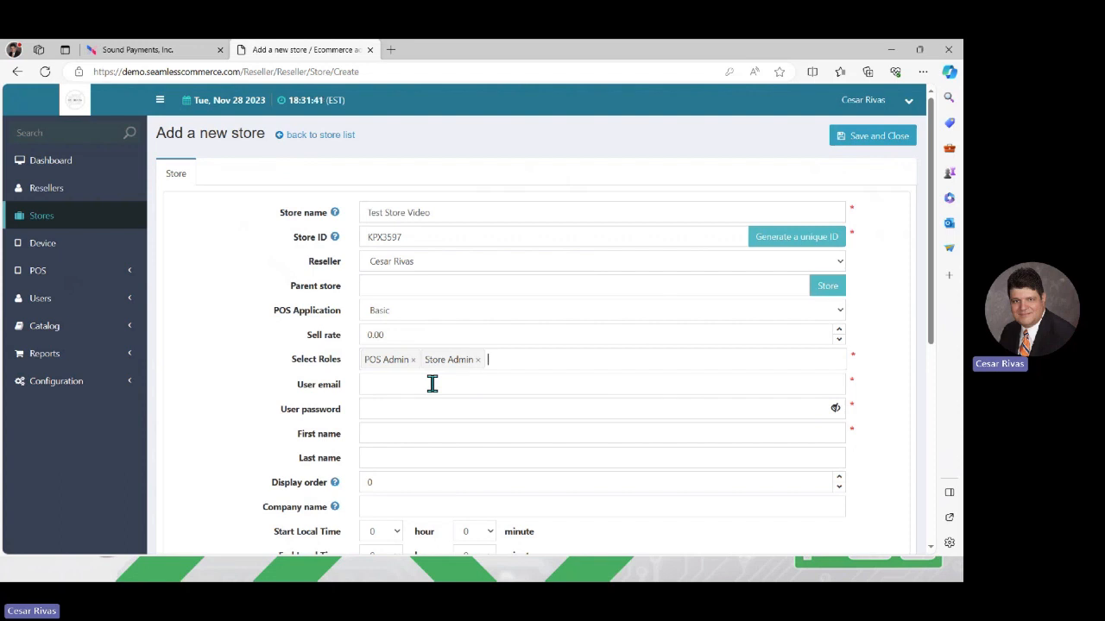
left_click(433, 384)
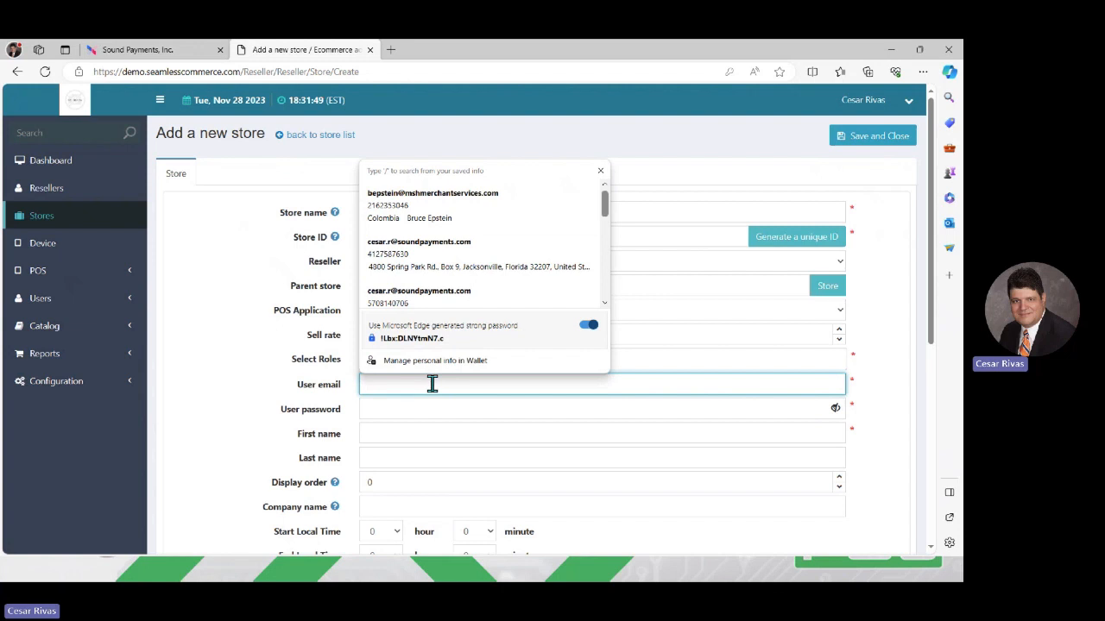
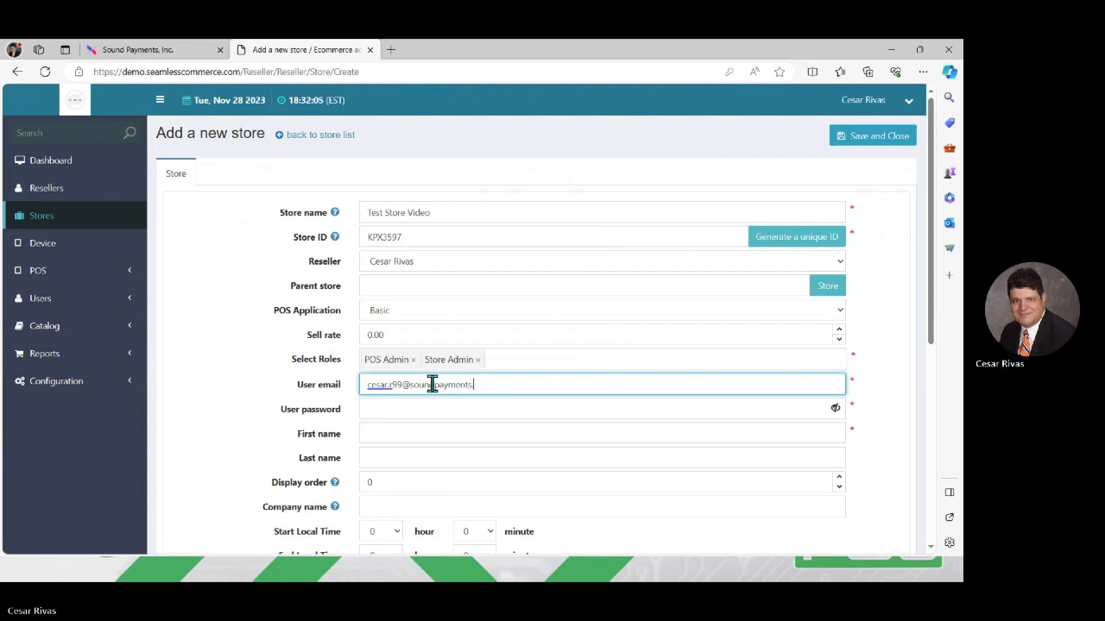
- Enter the store user's password, first name and last name
left_click(434, 408)
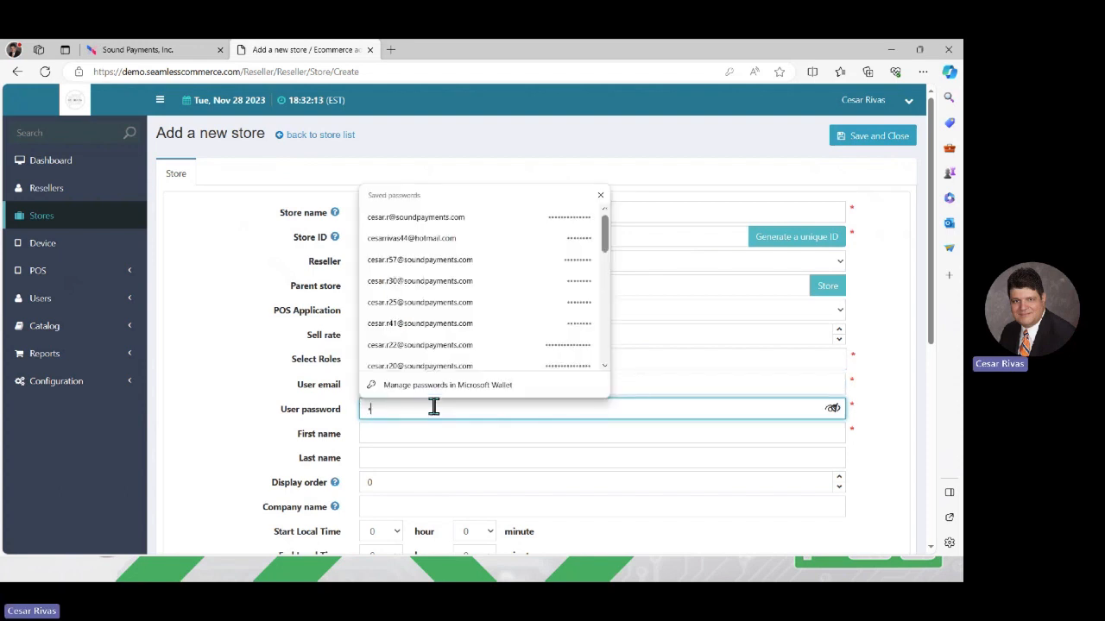
type("••••••")
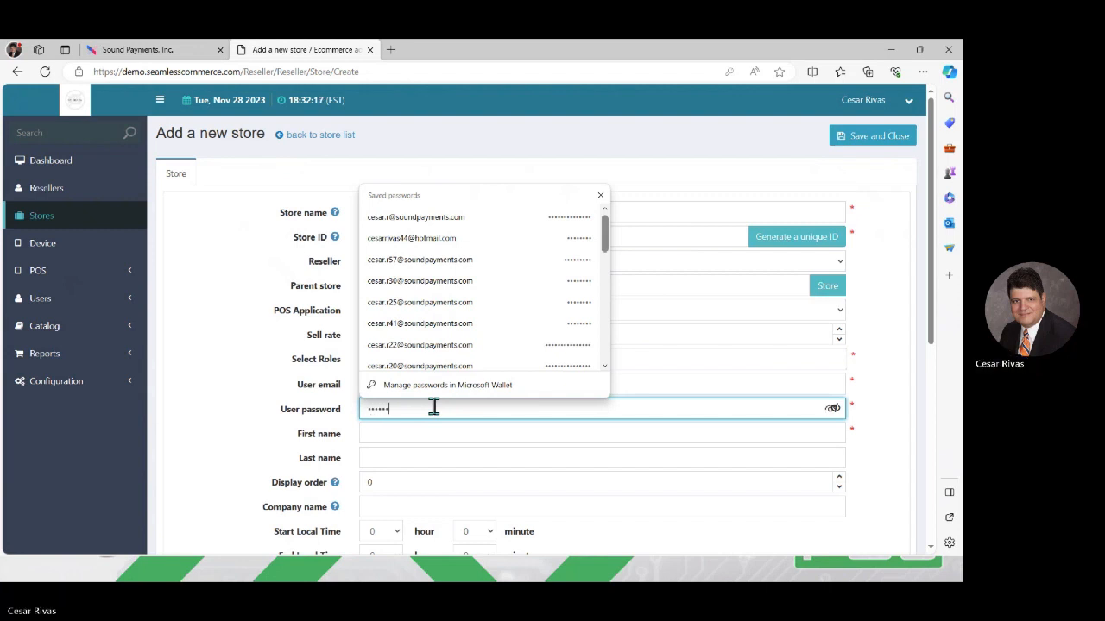
type("•")
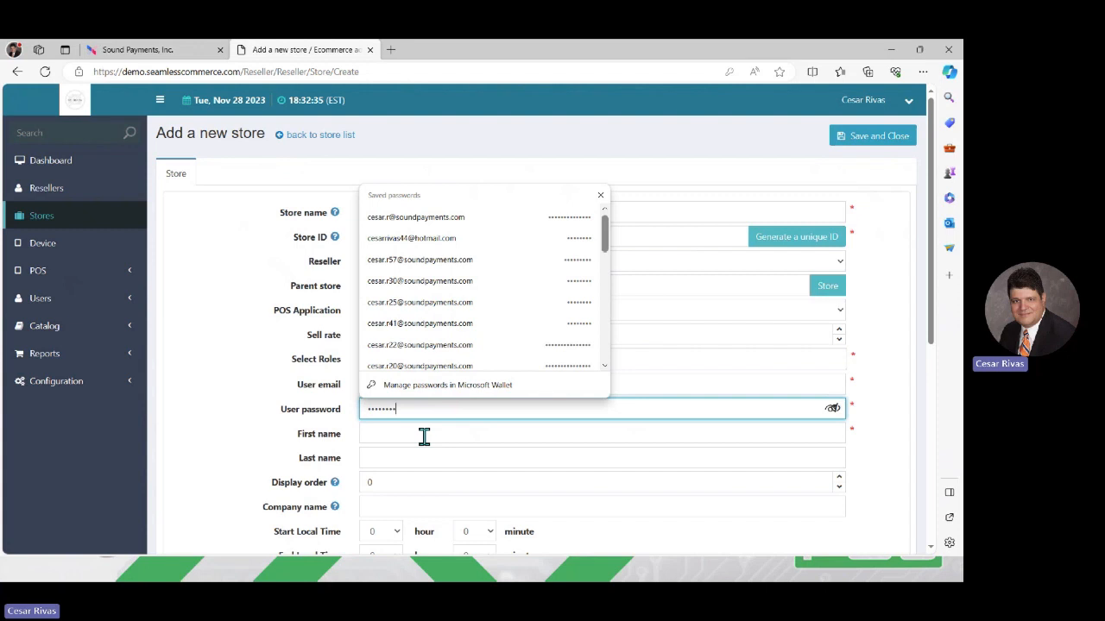
left_click(424, 437)
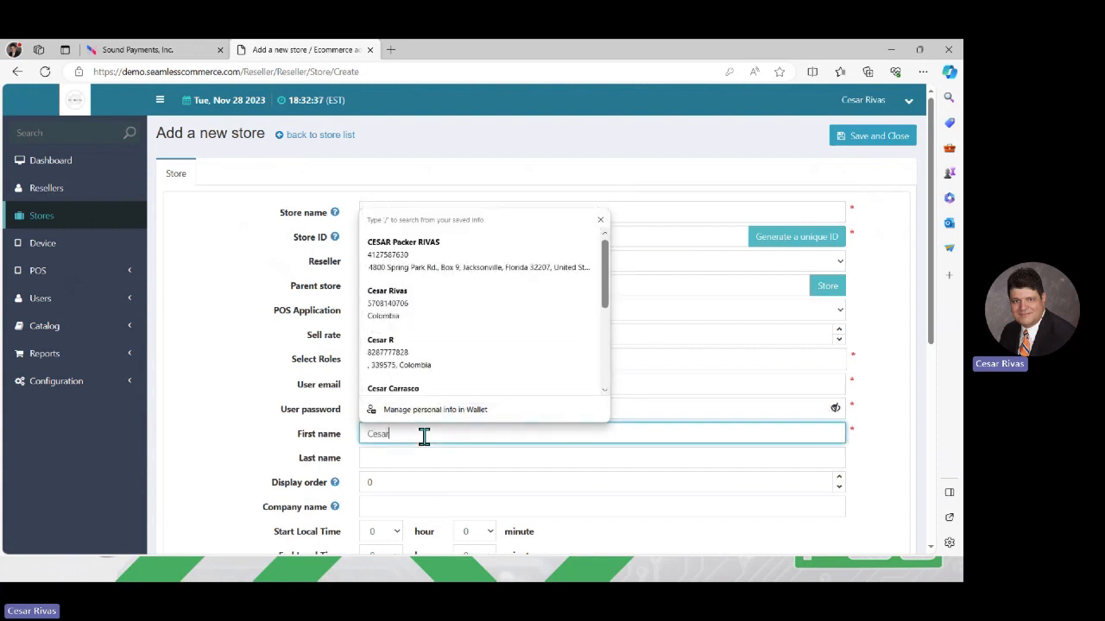
left_click(423, 456)
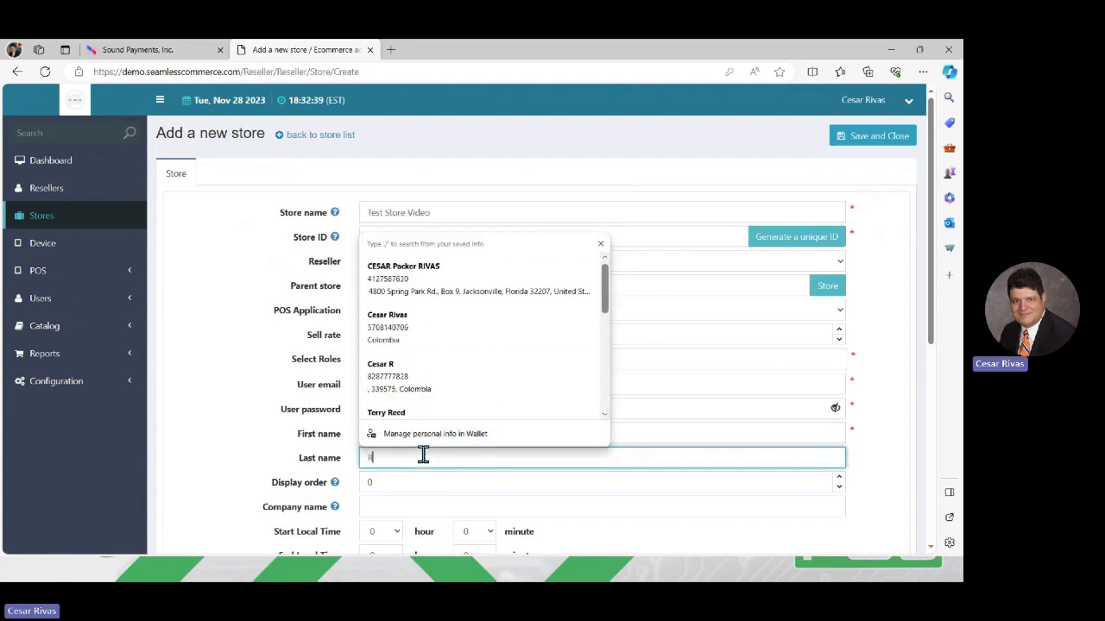
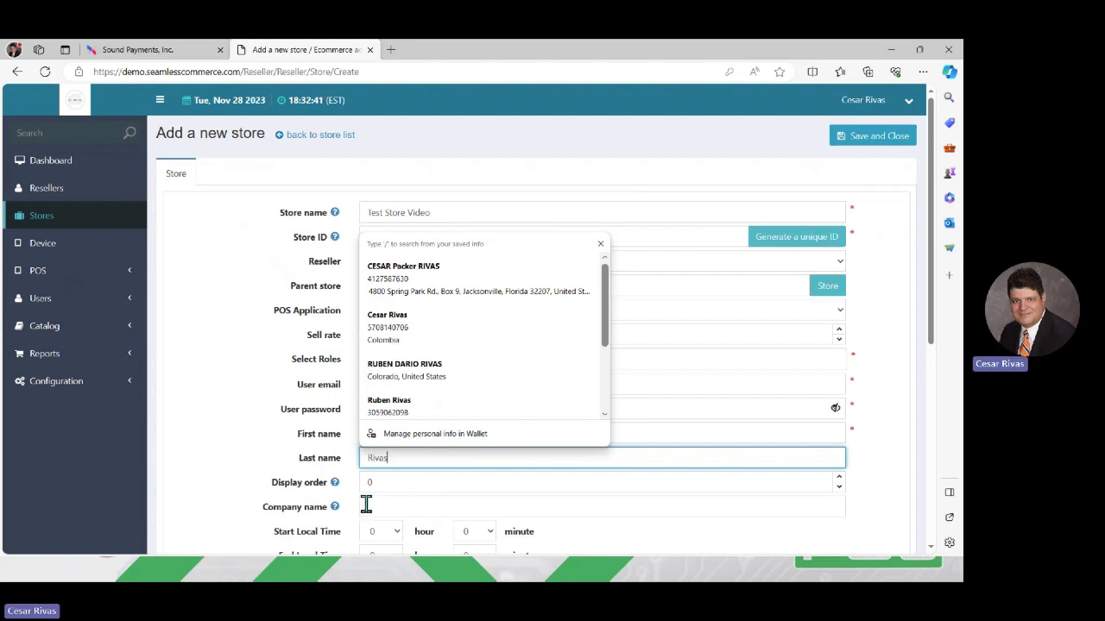
- Set the company name to 'Test Store Video'
left_click(375, 510)
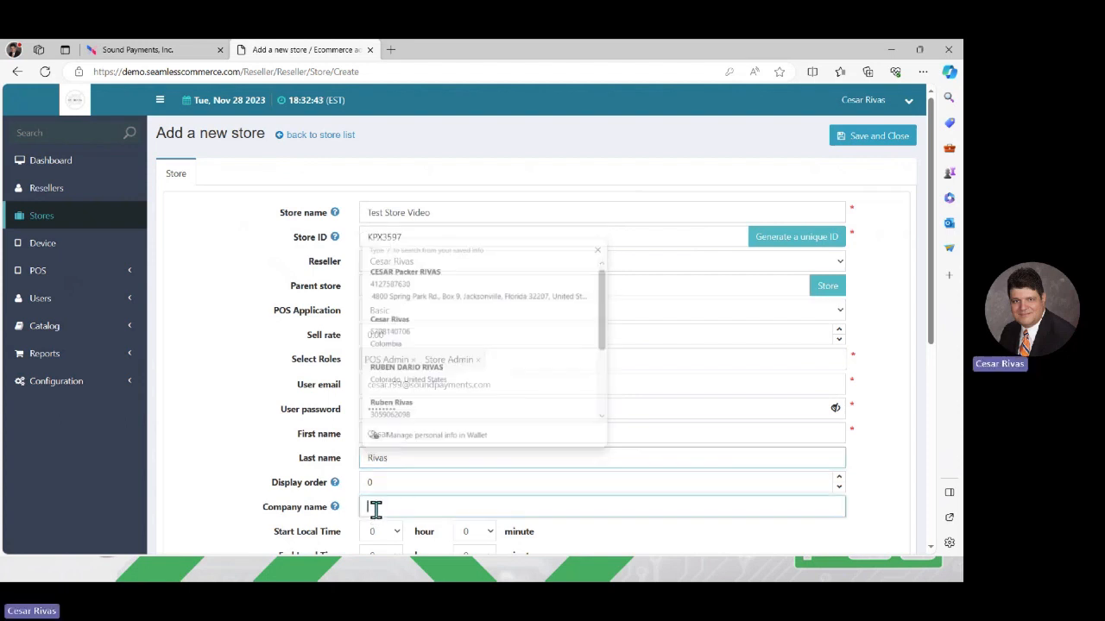
type("Test Sto")
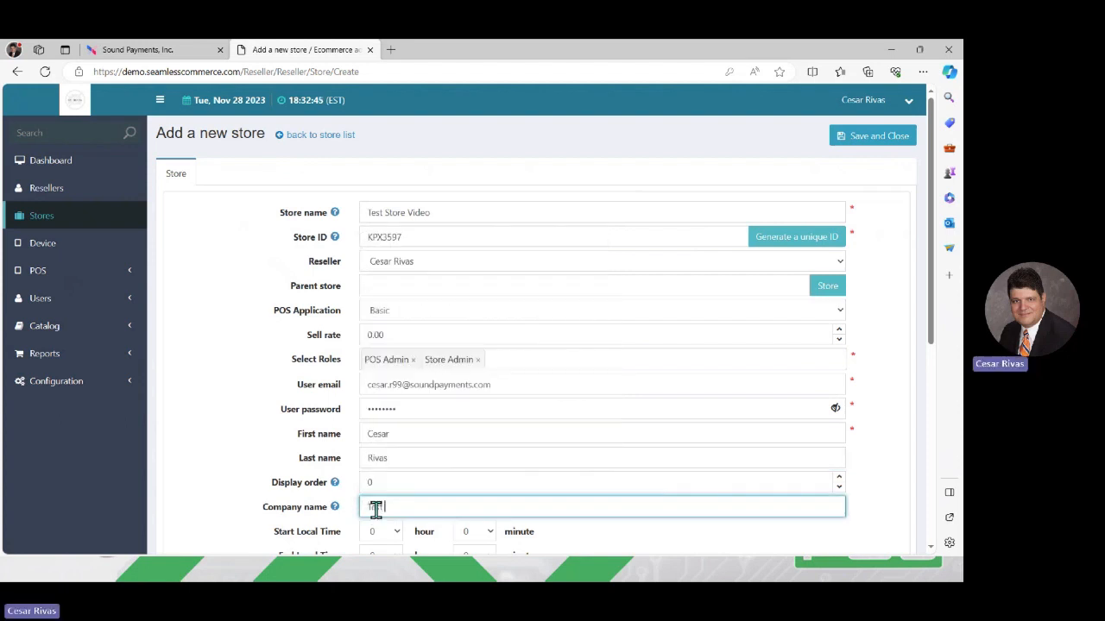
type("re Video")
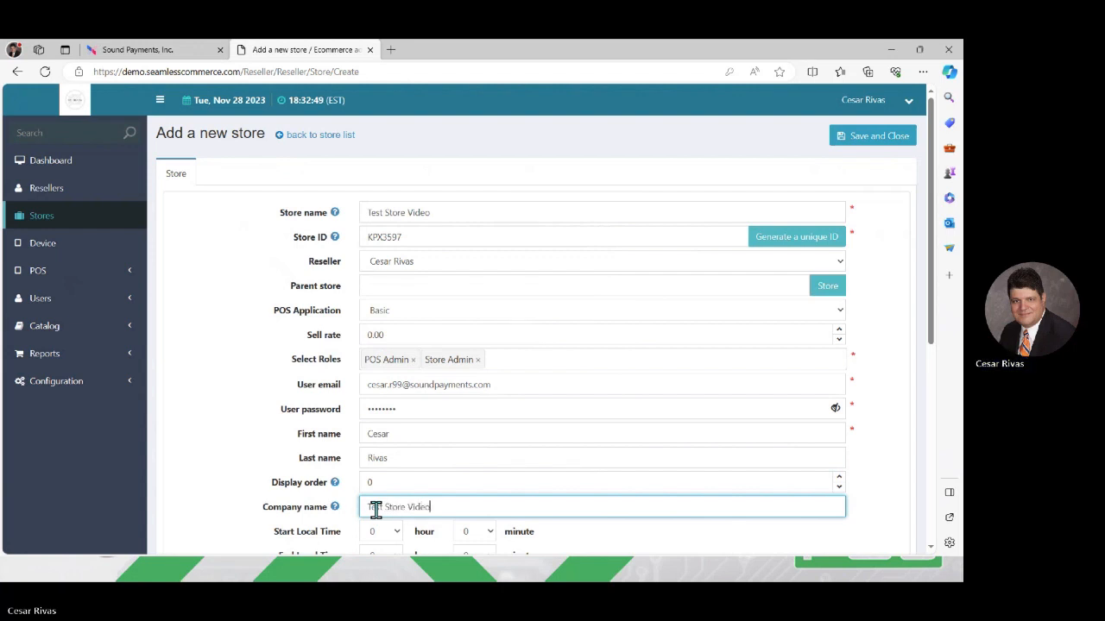
mouse_move(902, 500)
left_mouse_down()
mouse_move(903, 382)
mouse_move(950, 466)
mouse_move(927, 552)
mouse_move(897, 480)
left_mouse_up()
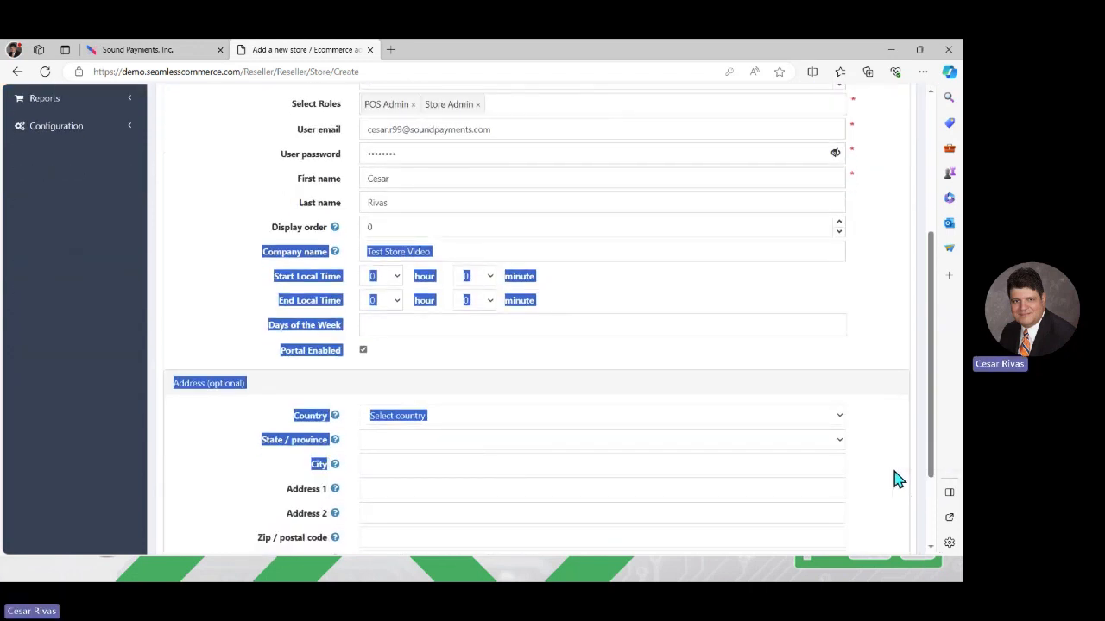
- Save the new Test Store Video store from the top of the Add a new store form
left_click(649, 299)
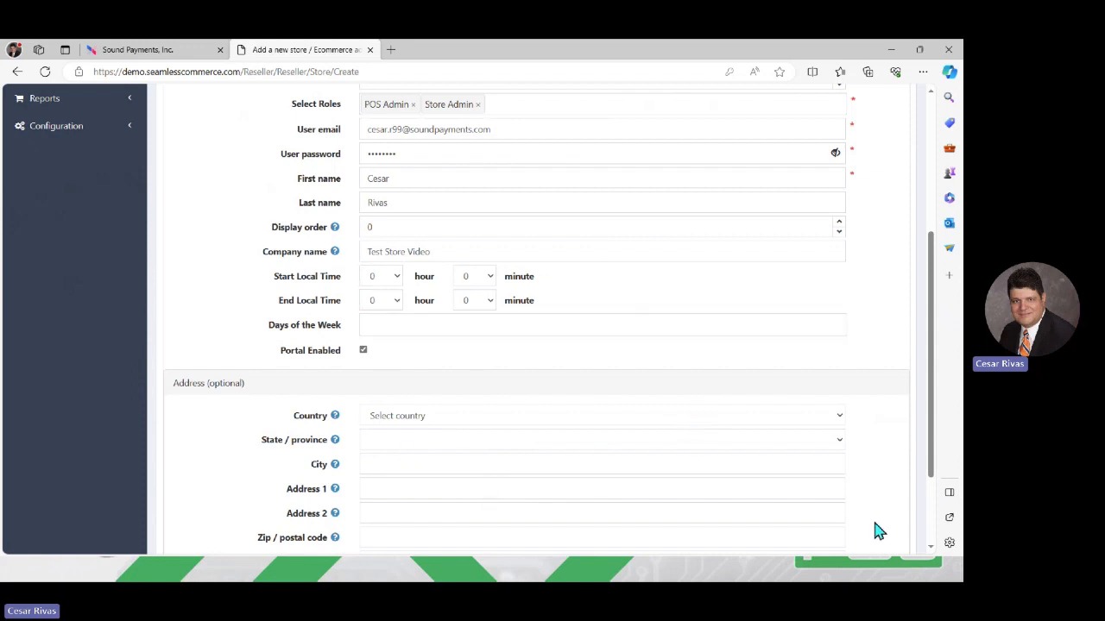
scroll(932, 553, "down", 2)
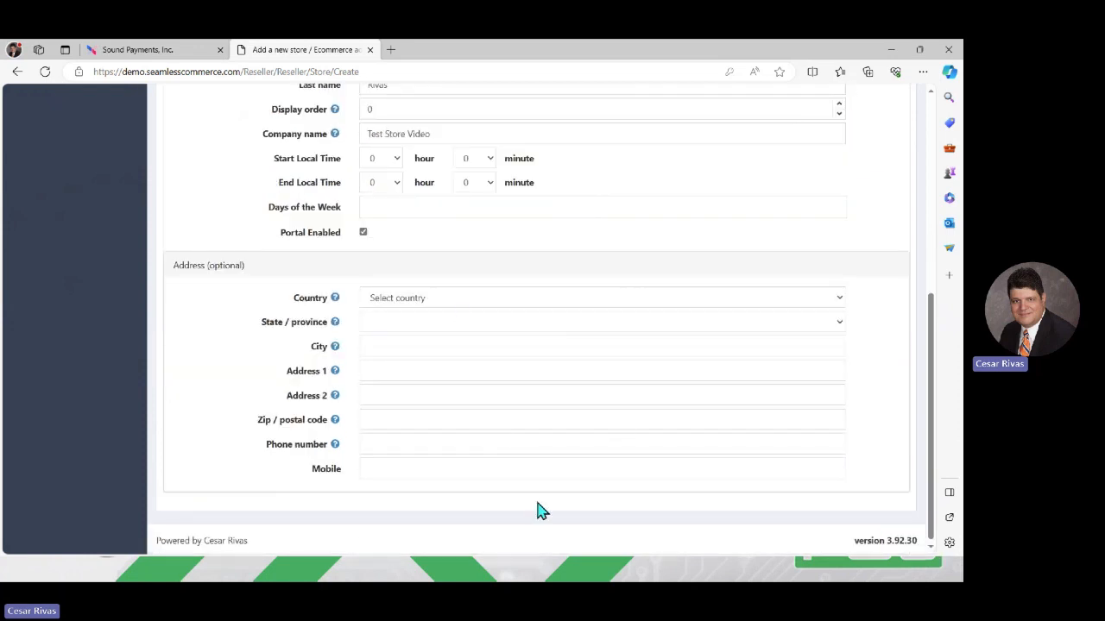
scroll(933, 97, "up", 2)
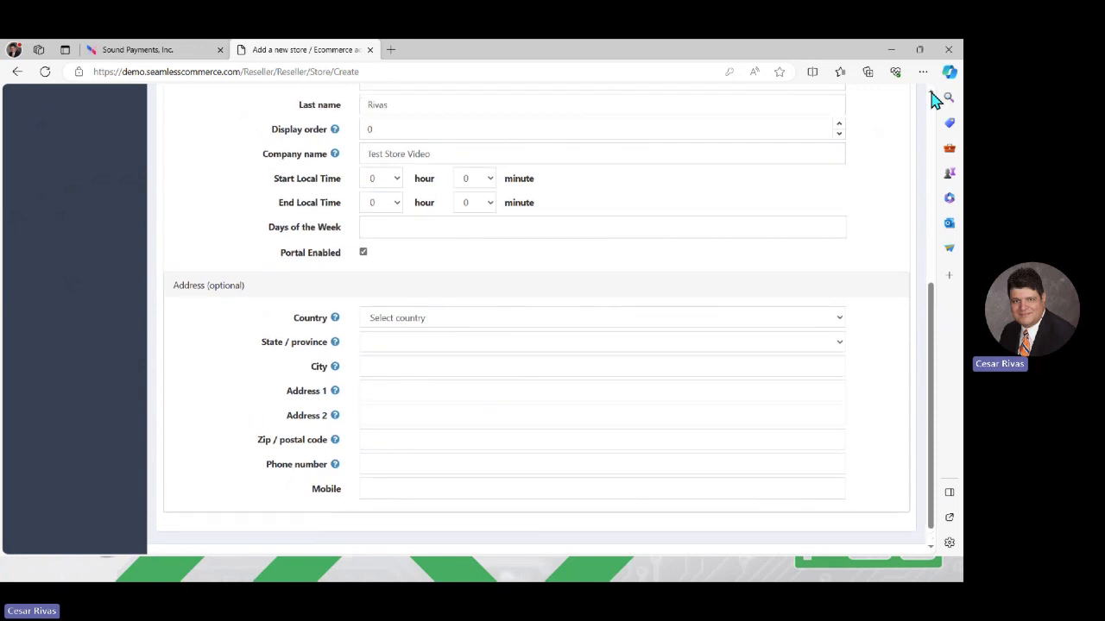
scroll(934, 96, "up", 3)
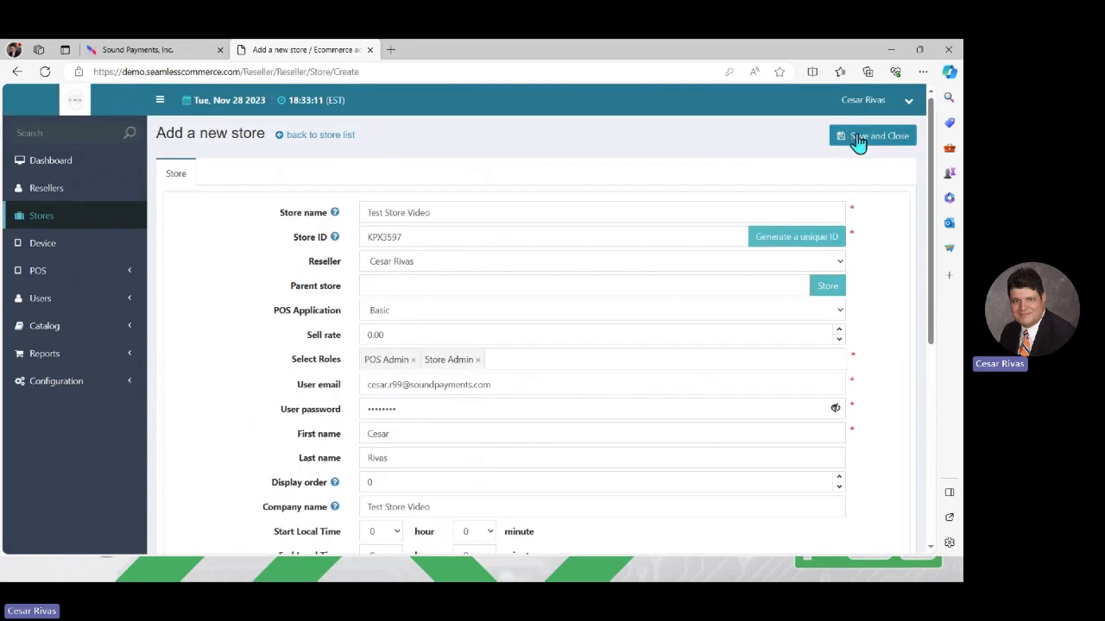
left_click(857, 140)
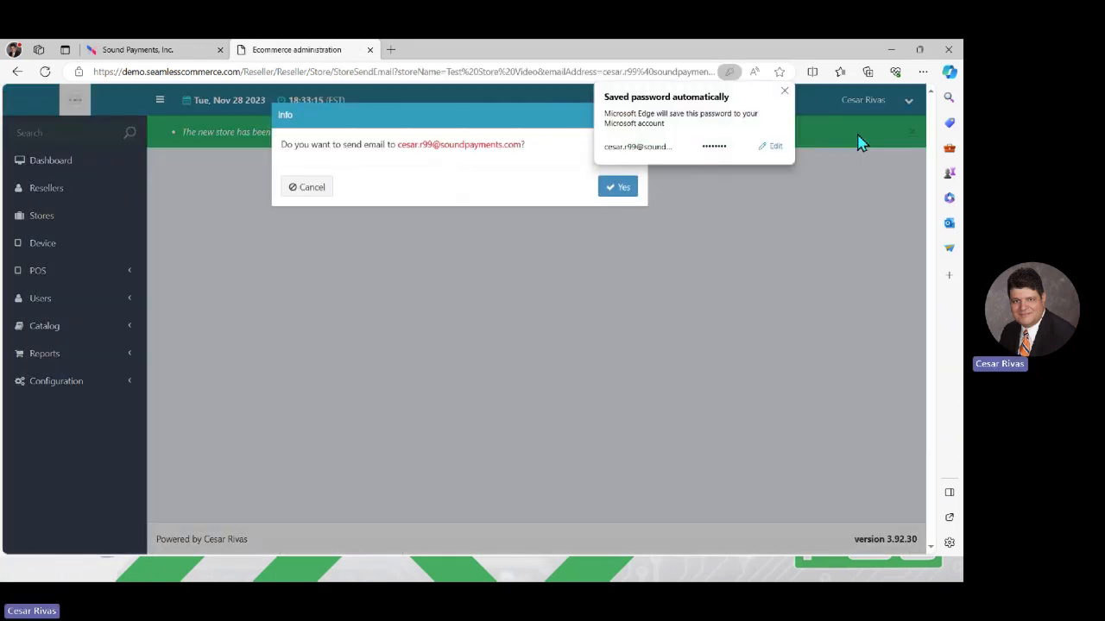
- Agree to send the setup email, acknowledge its failure, and continue the wizard to store settings
left_click(613, 191)
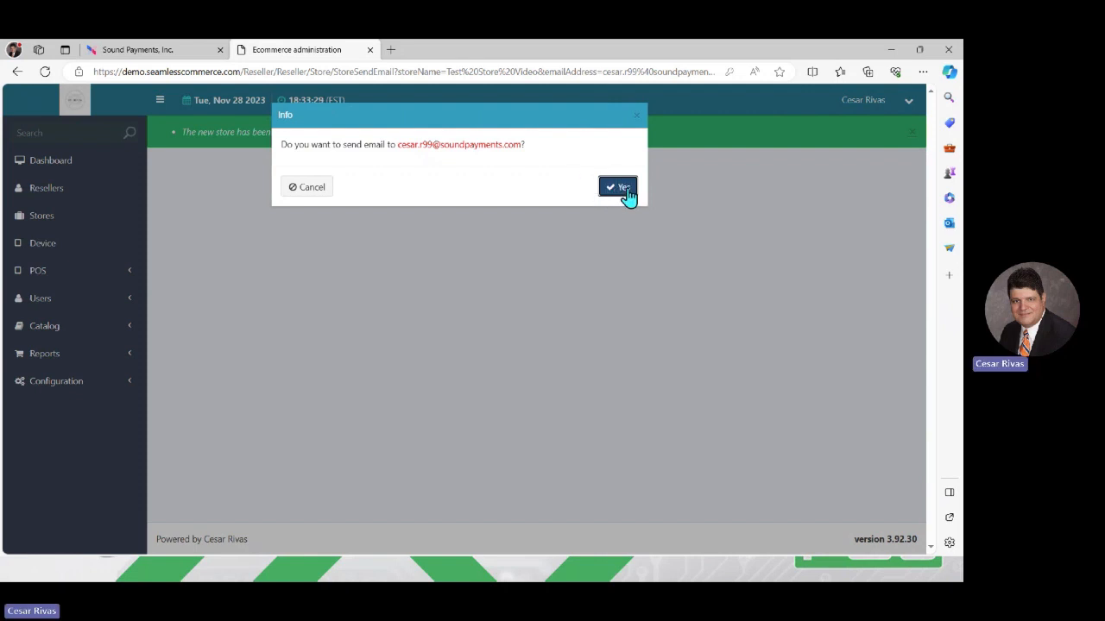
left_click(631, 193)
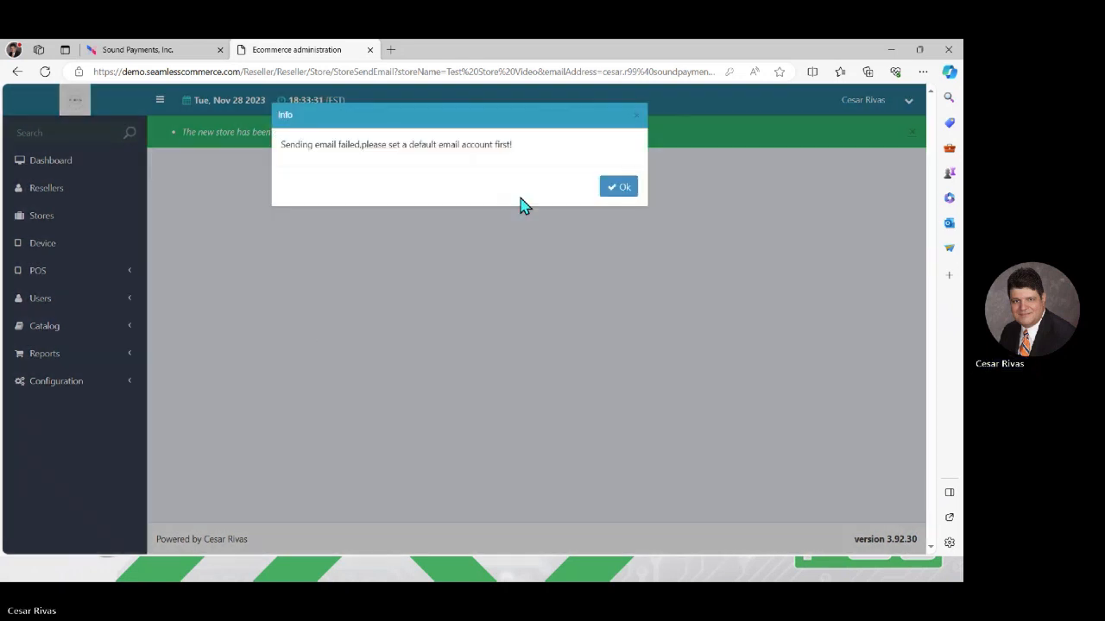
left_click(626, 190)
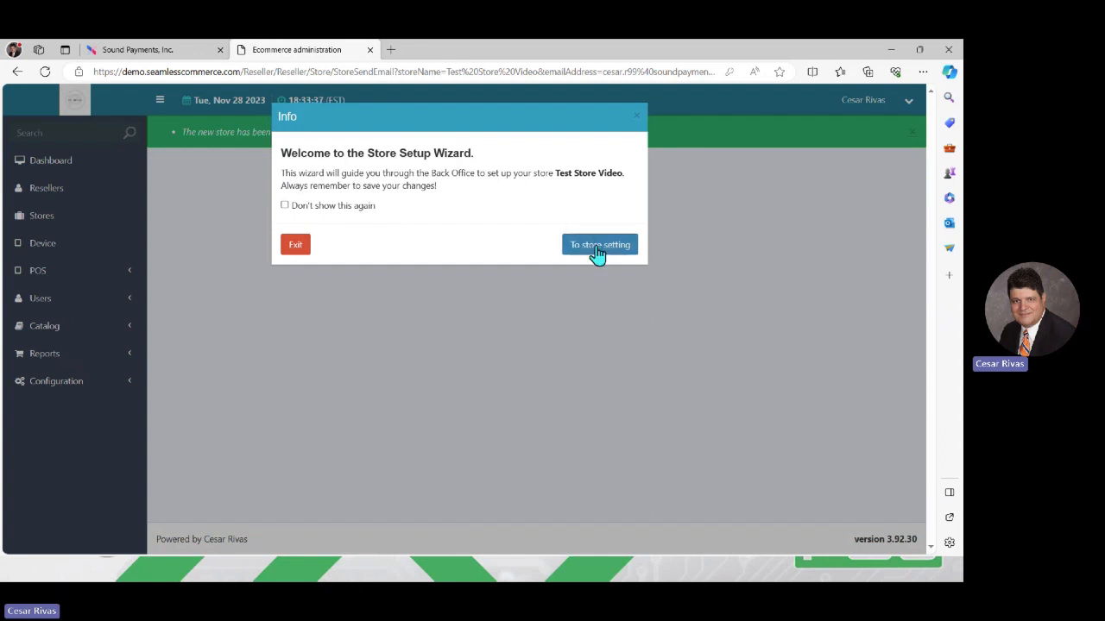
left_click(597, 249)
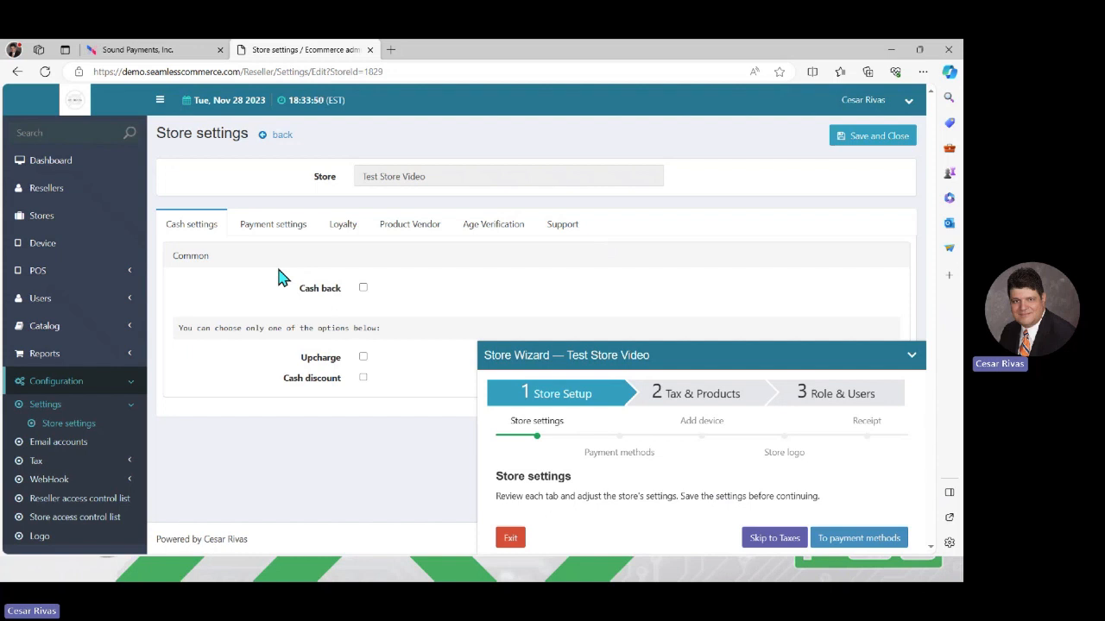
- Replace the cash upcharge with an enabled cash discount, then view the Payment settings
left_click(363, 359)
left_click(362, 359)
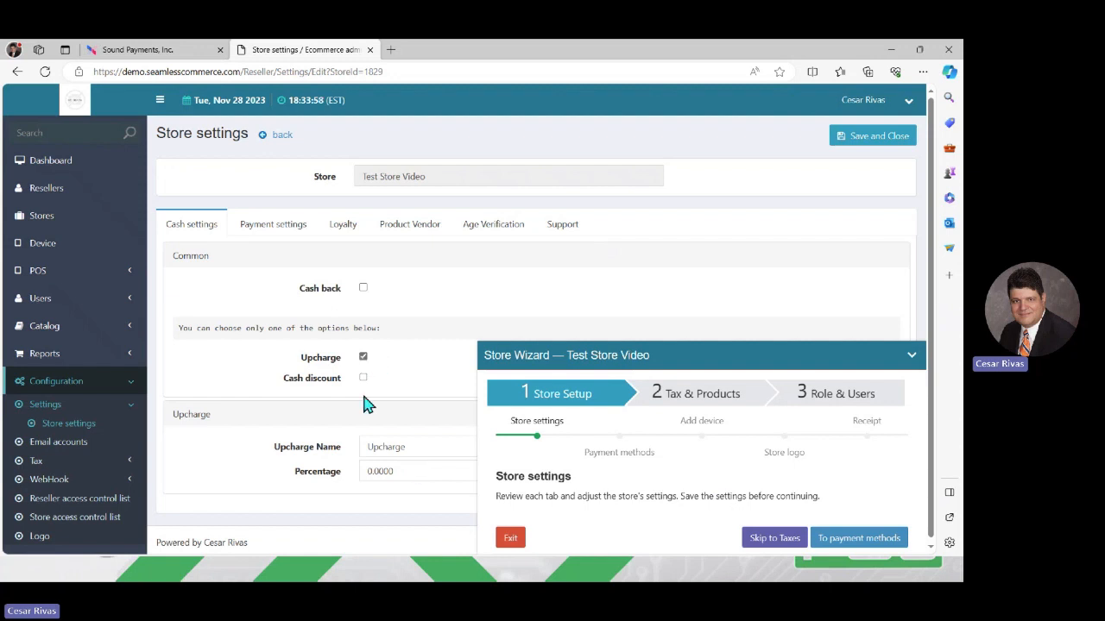
left_click(363, 378)
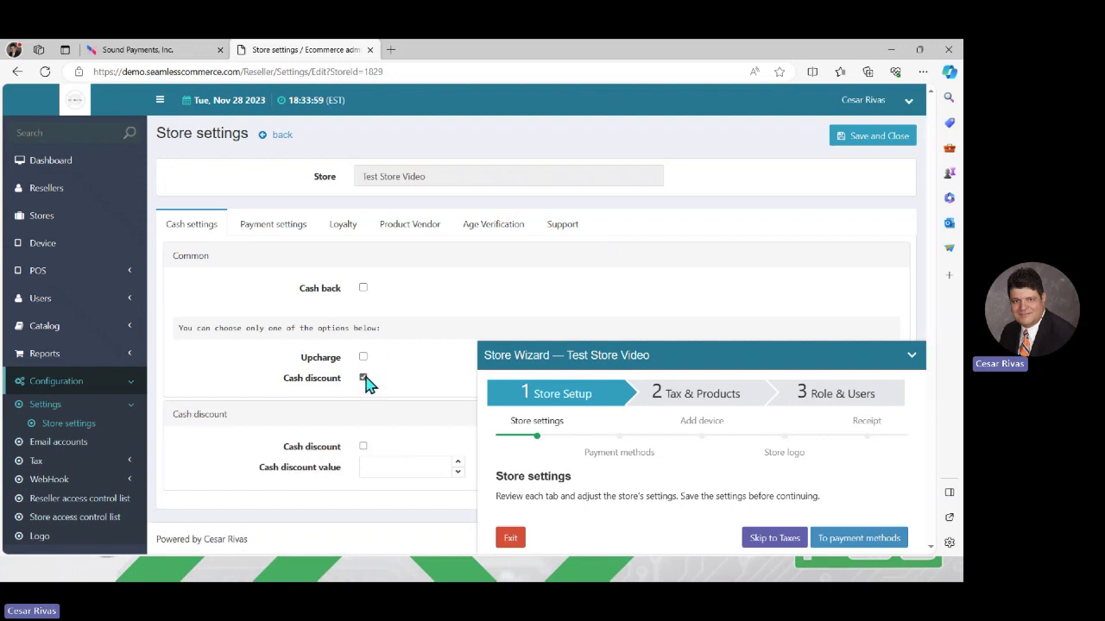
left_click(362, 447)
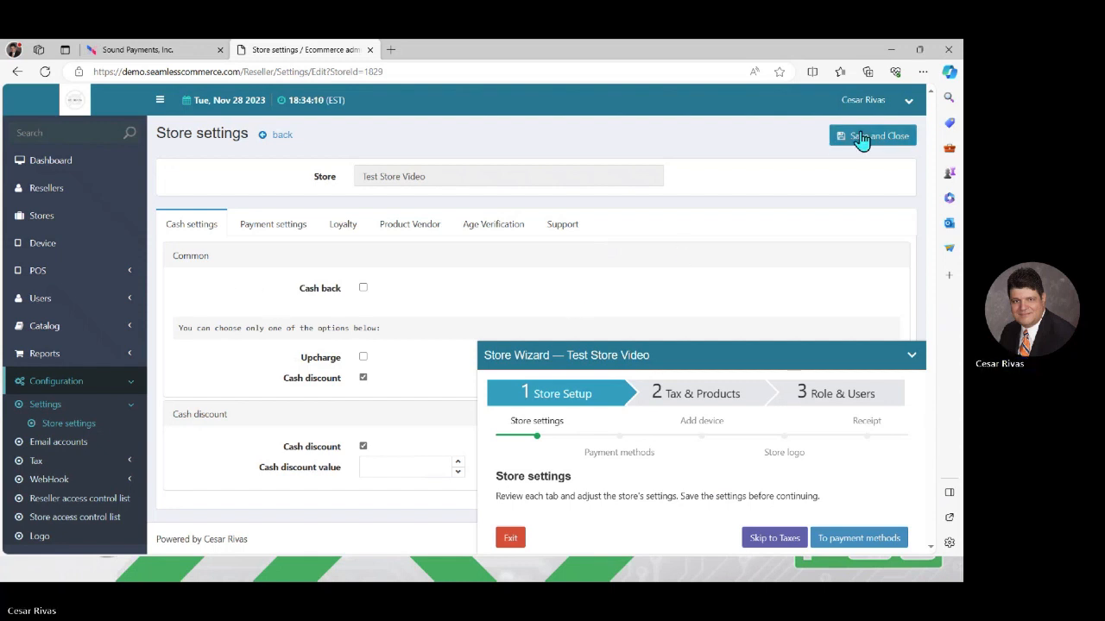
left_click(290, 234)
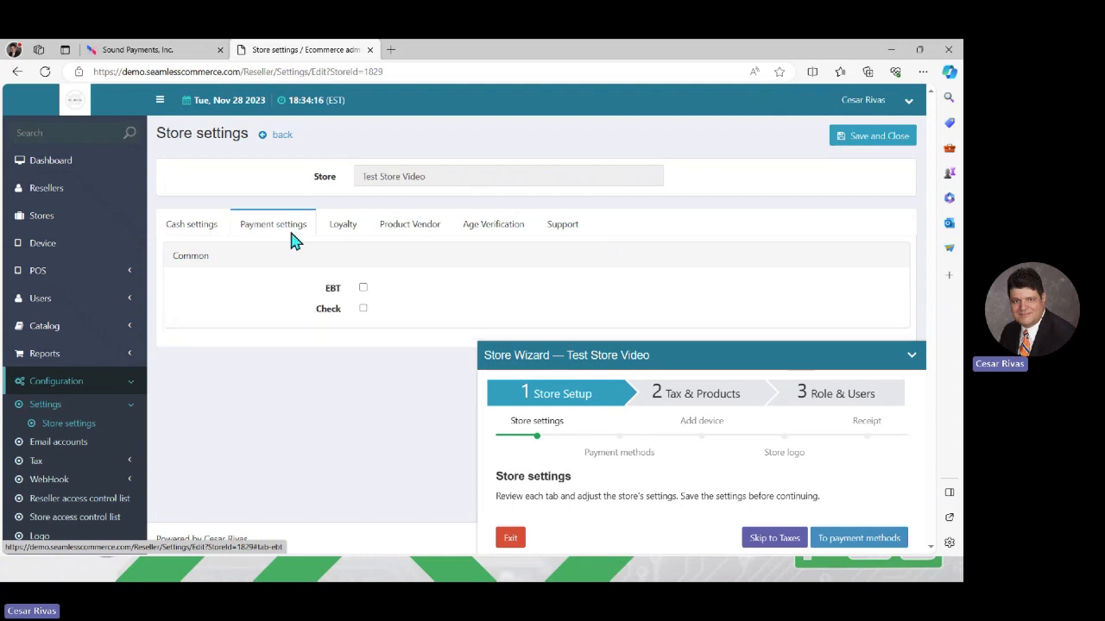
- Look through the Loyalty, Product Vendor and Age Verification tabs, then go back to Cash settings
left_click(345, 232)
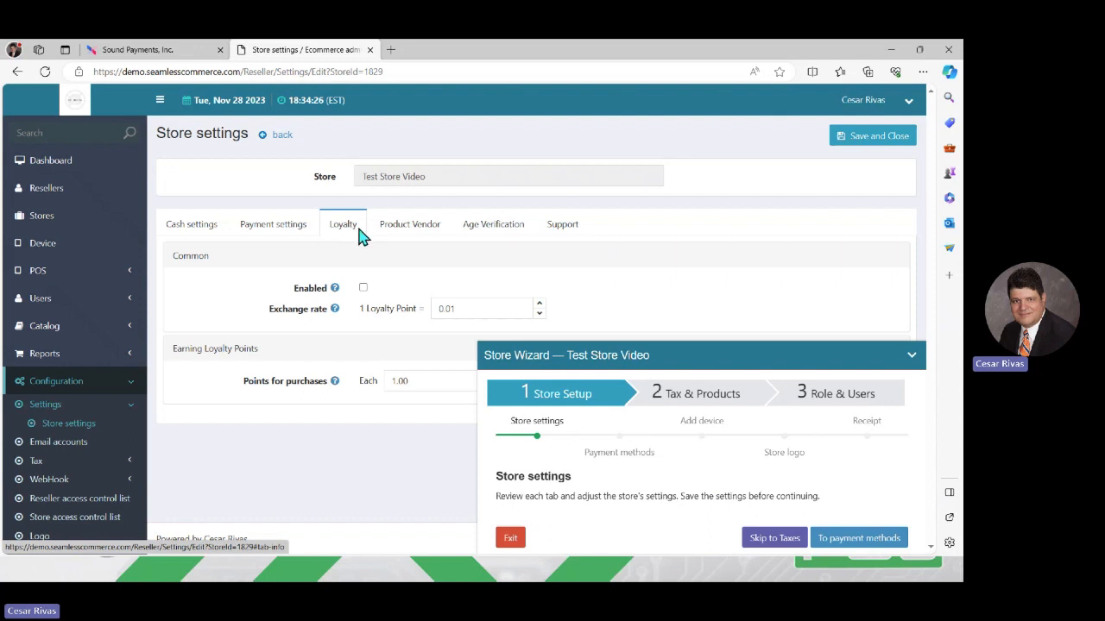
left_click(413, 228)
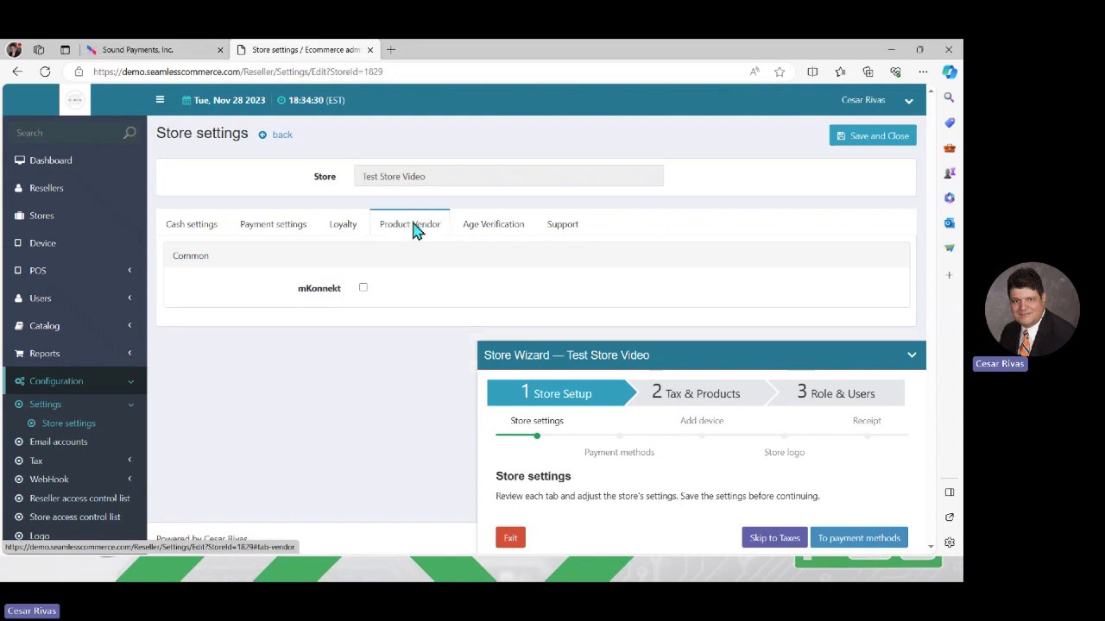
left_click(481, 231)
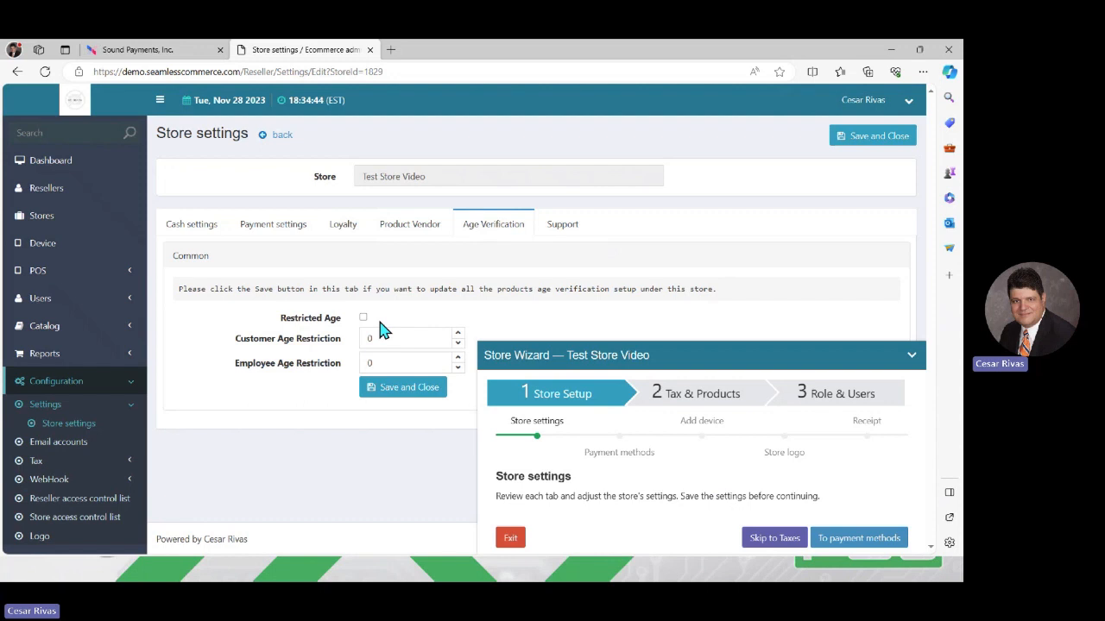
left_click(198, 232)
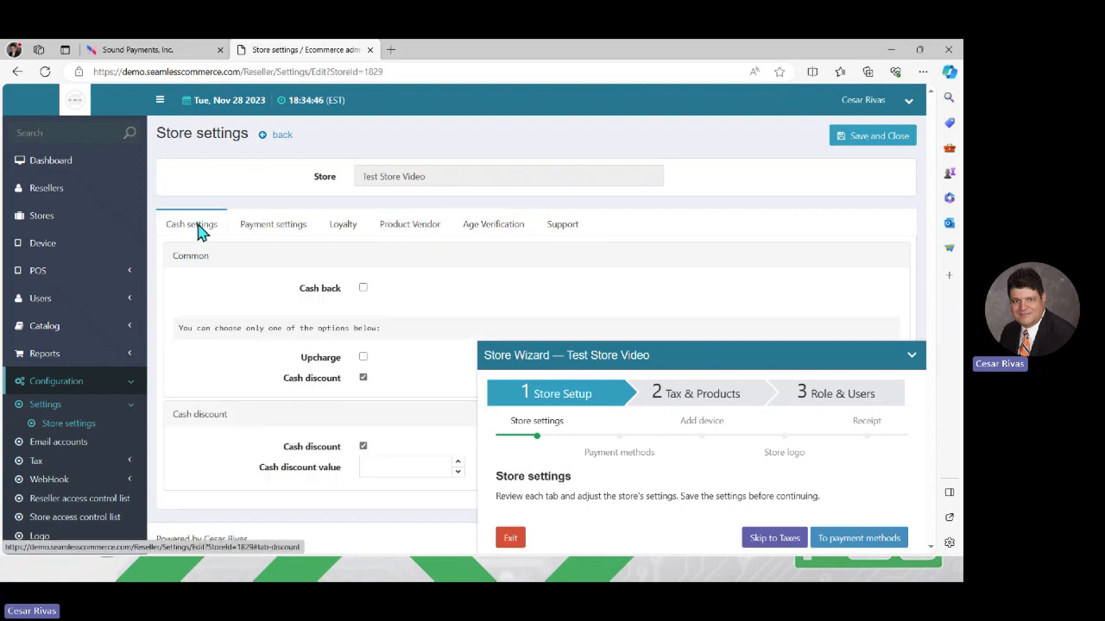
- Enter 10 in the cash discount value so it reads 0.0500, and save the settings
left_click(405, 476)
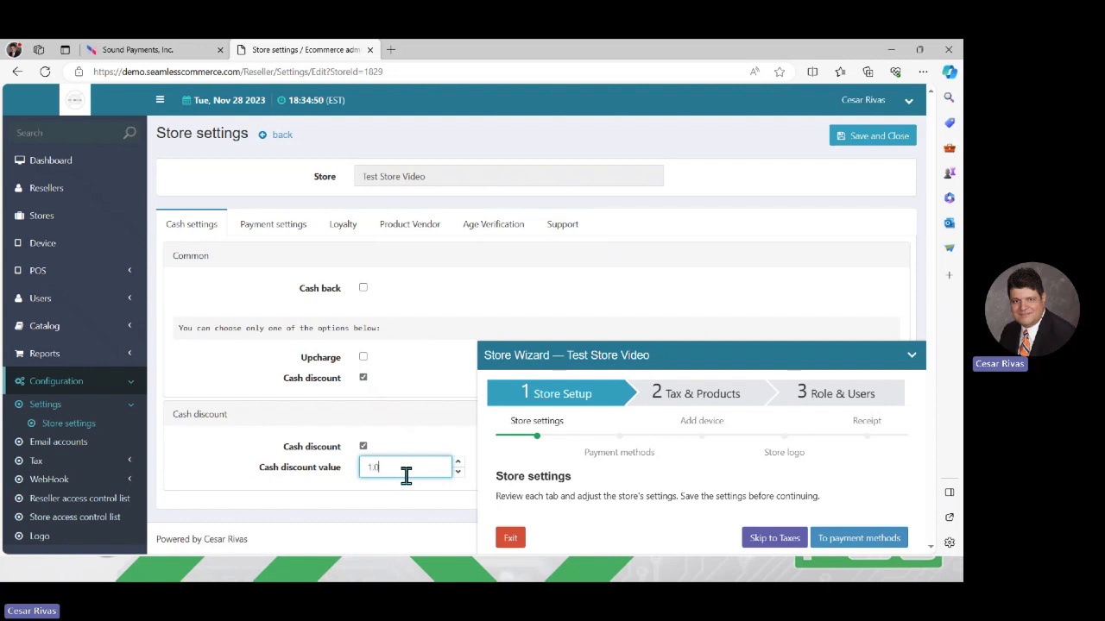
type("1")
type("0")
left_click(423, 450)
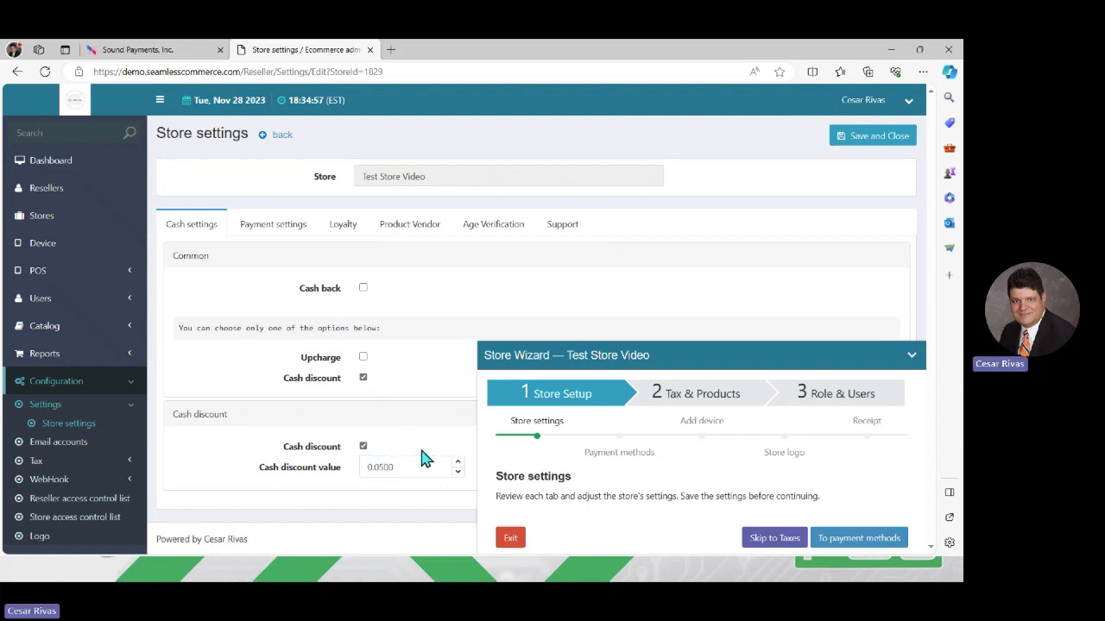
left_click(882, 144)
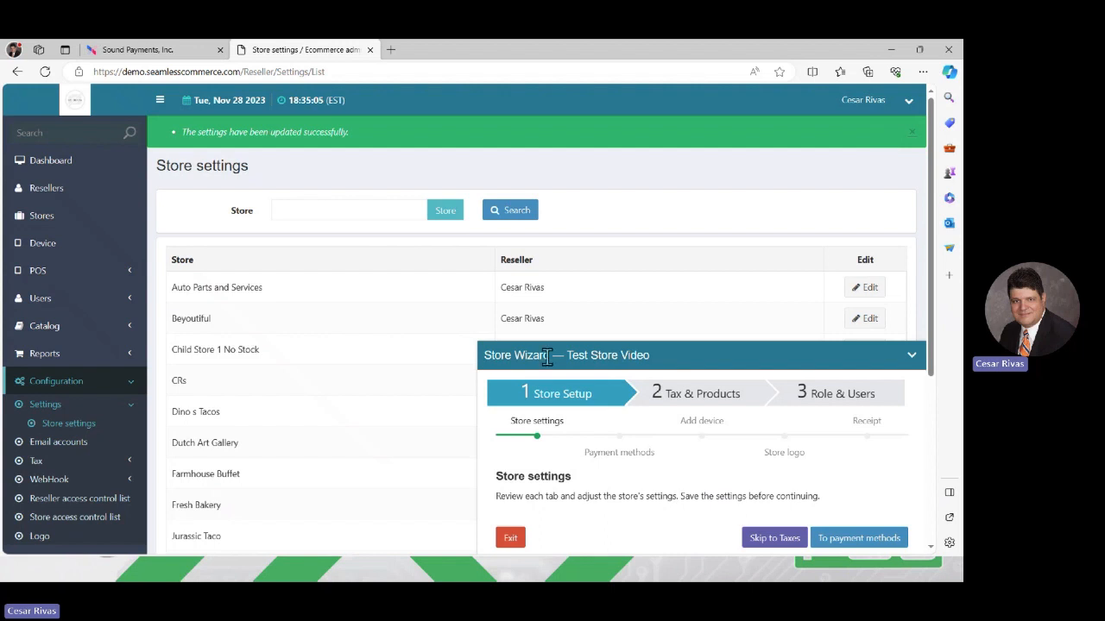
- Advance the Store Wizard to payment methods and collapse it to see all eight methods
left_click(853, 544)
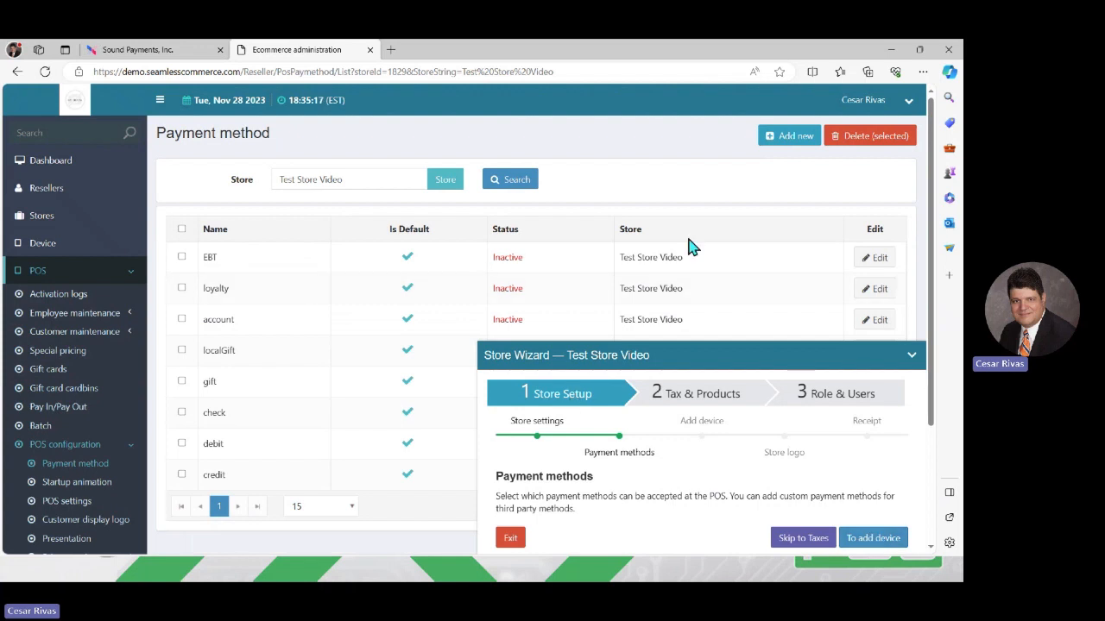
left_click(911, 354)
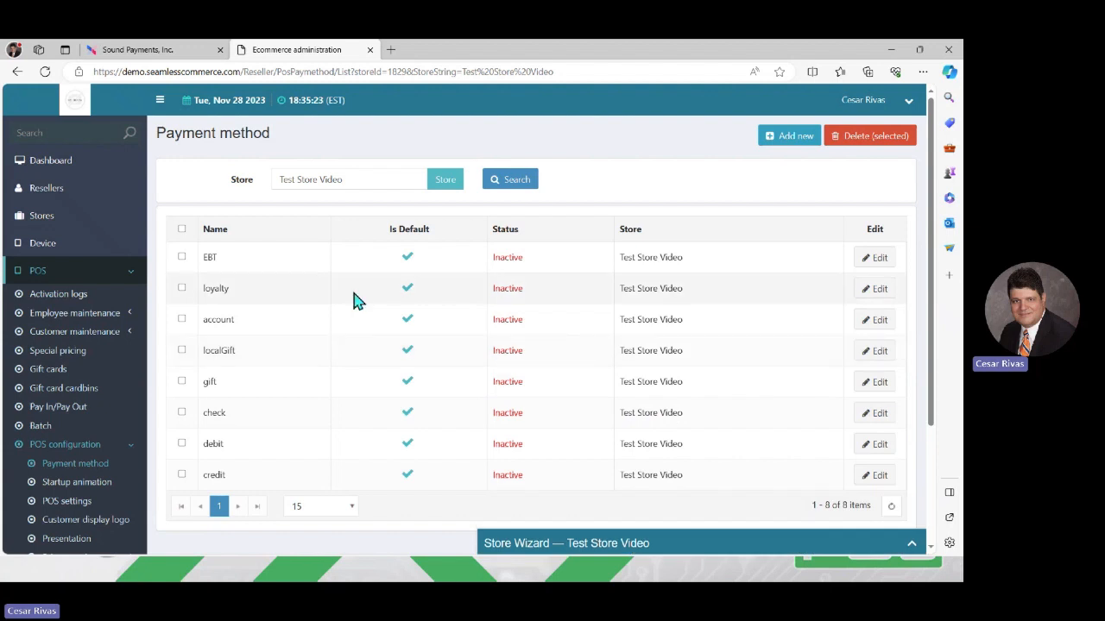
- Save the Check payment method as active after briefly opening EBT
left_click(870, 258)
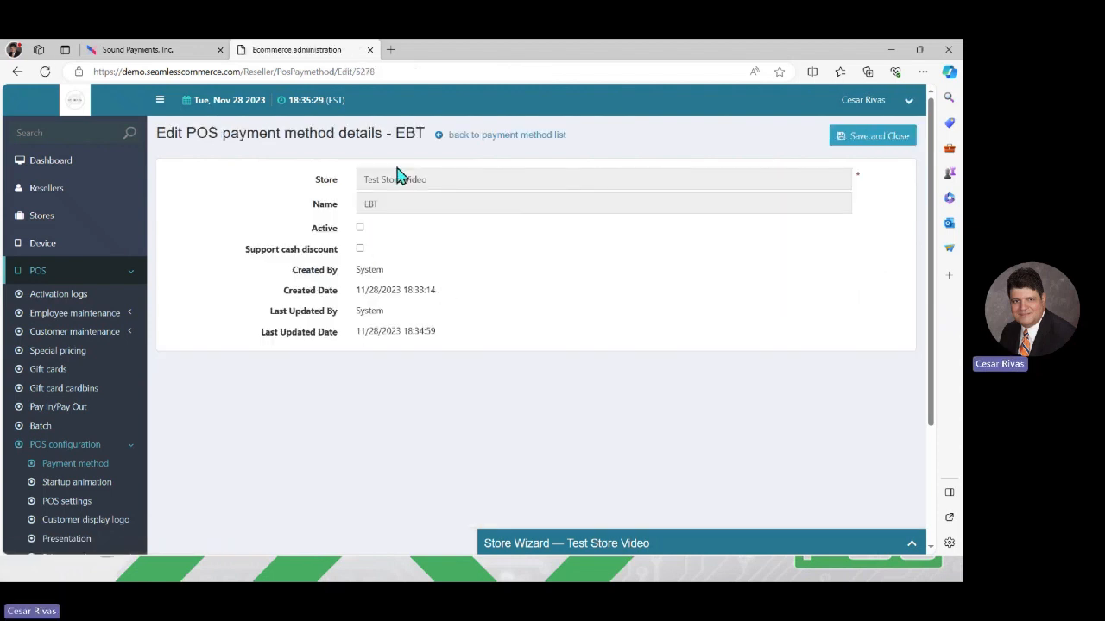
left_click(464, 136)
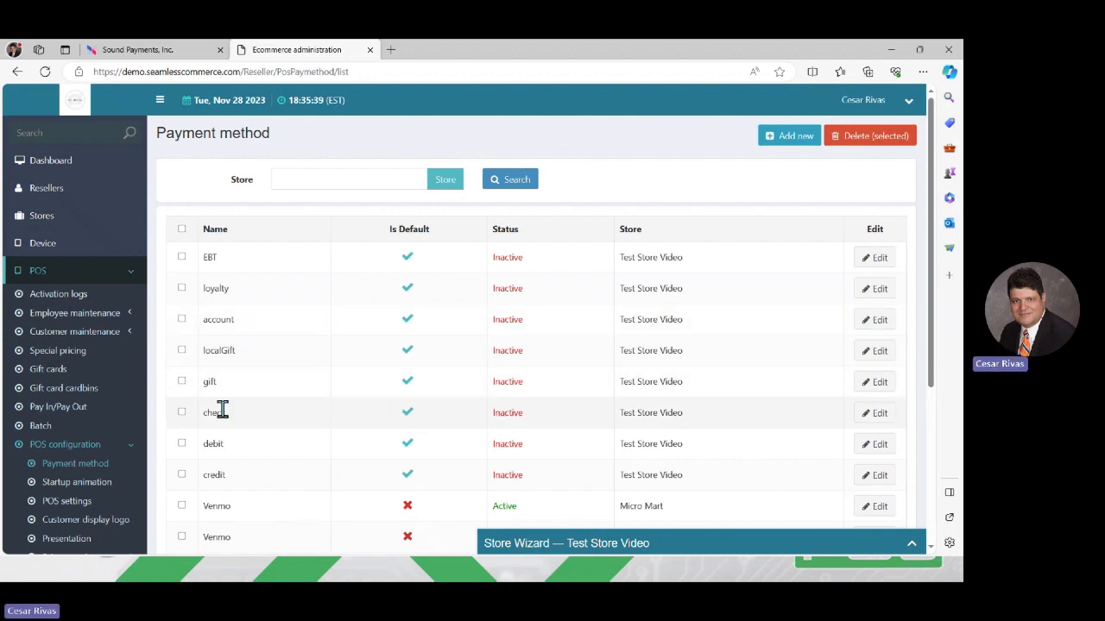
left_click(879, 415)
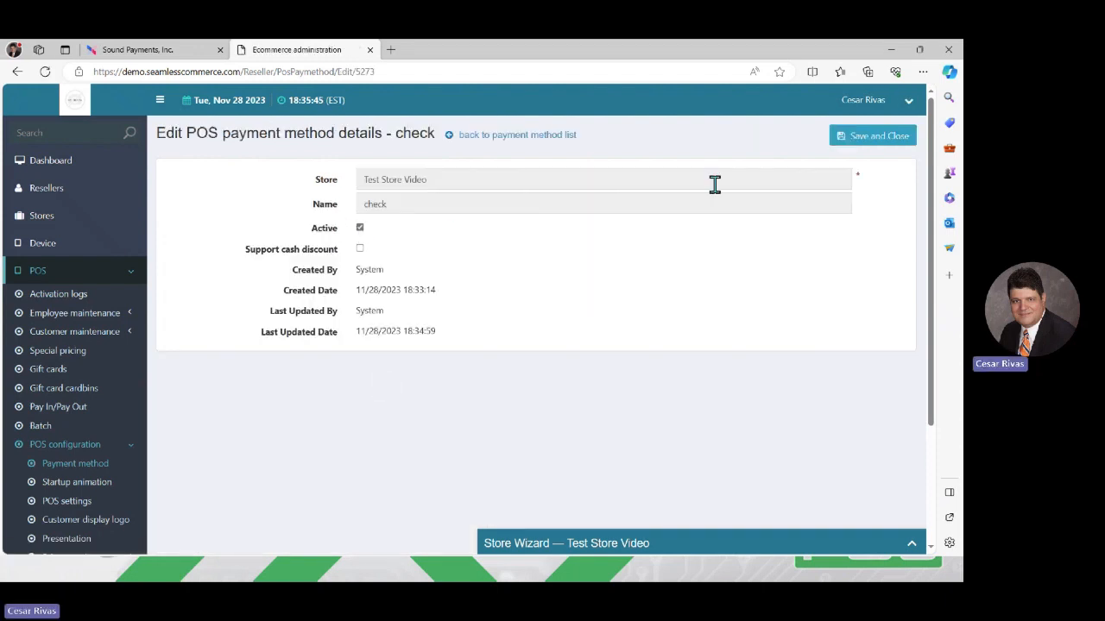
left_click(895, 136)
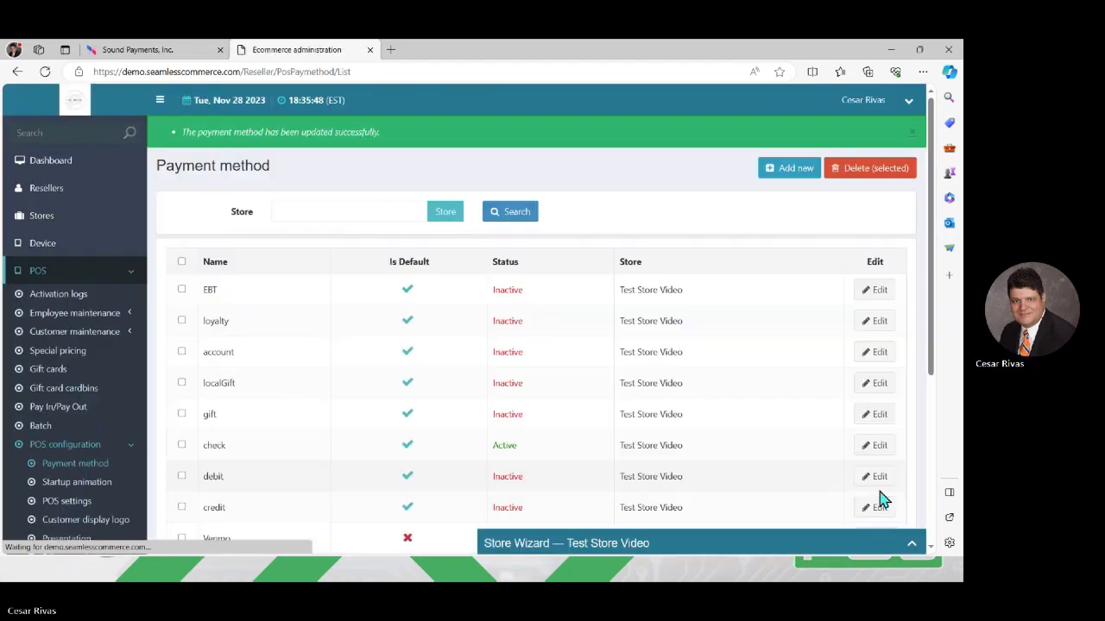
scroll(934, 518, "down", 1)
scroll(589, 338, "down", 3)
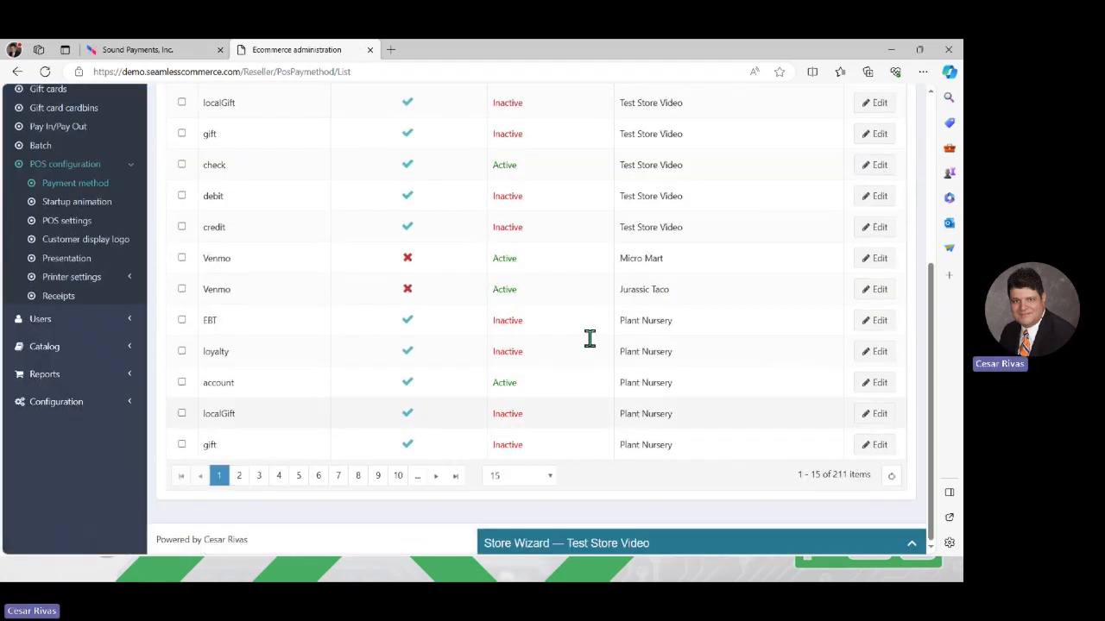
- Make the credit payment method active, save it, and scroll down the payment method list
left_click(883, 230)
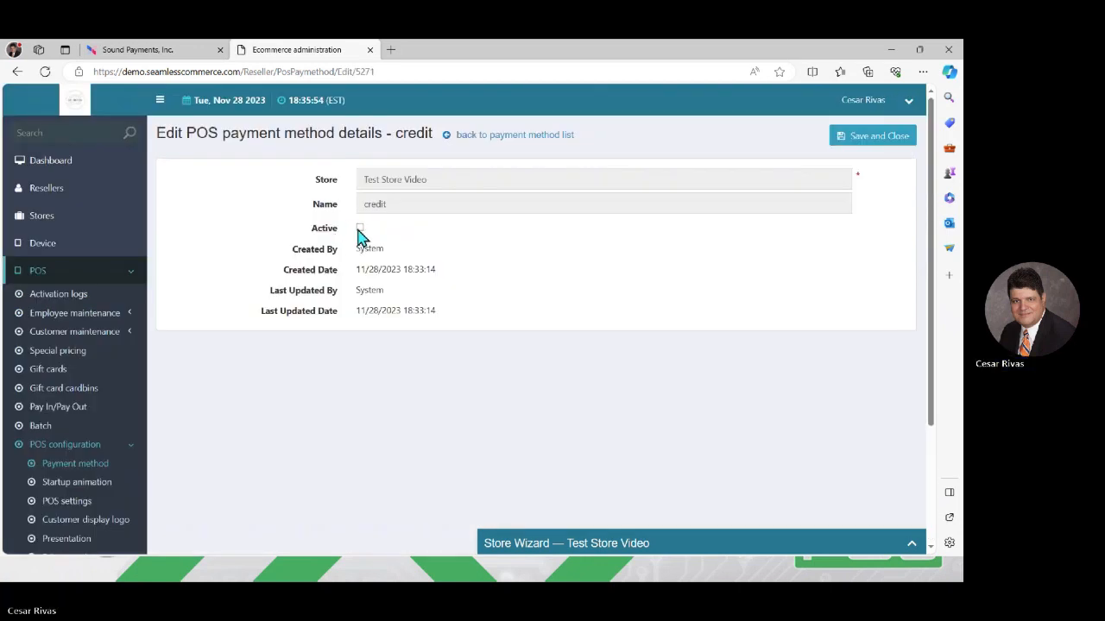
left_click(361, 228)
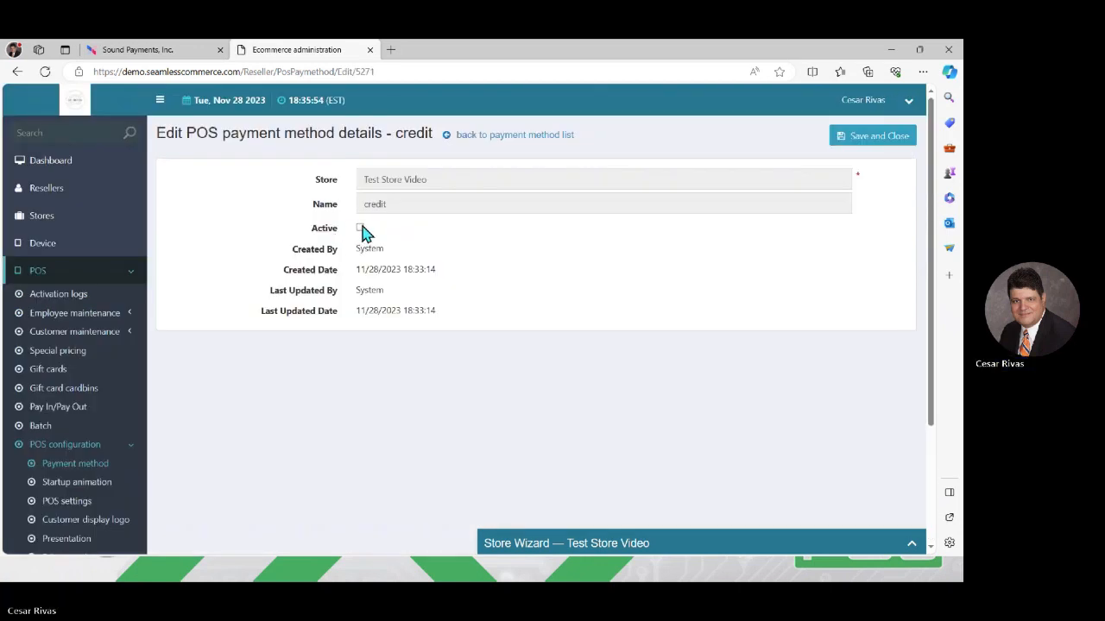
left_click(869, 138)
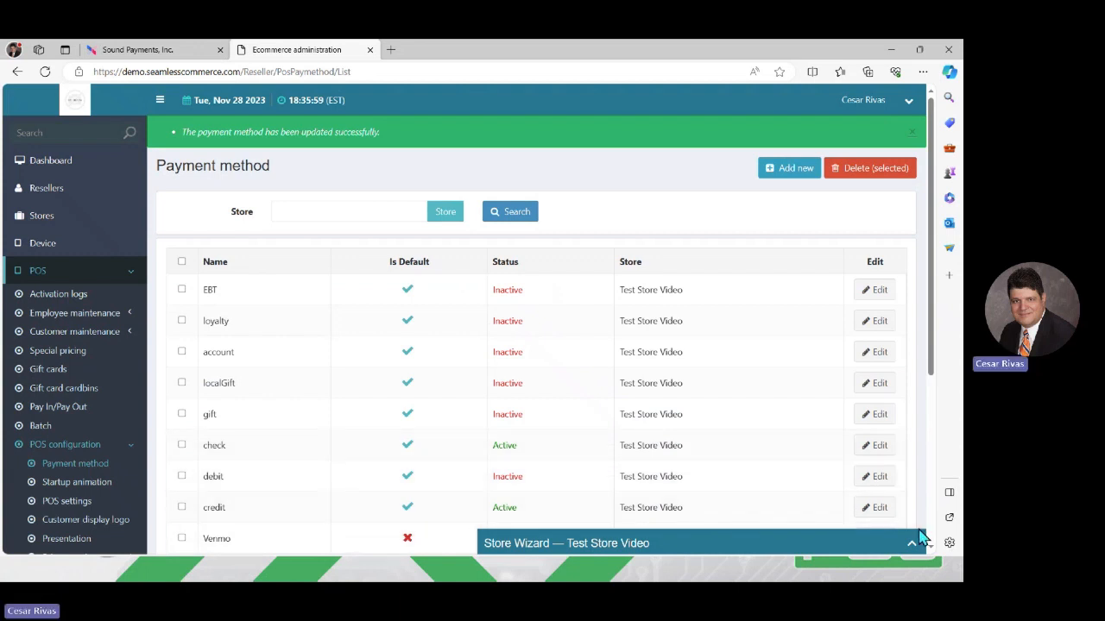
scroll(932, 519, "down", 1)
scroll(932, 518, "down", 3)
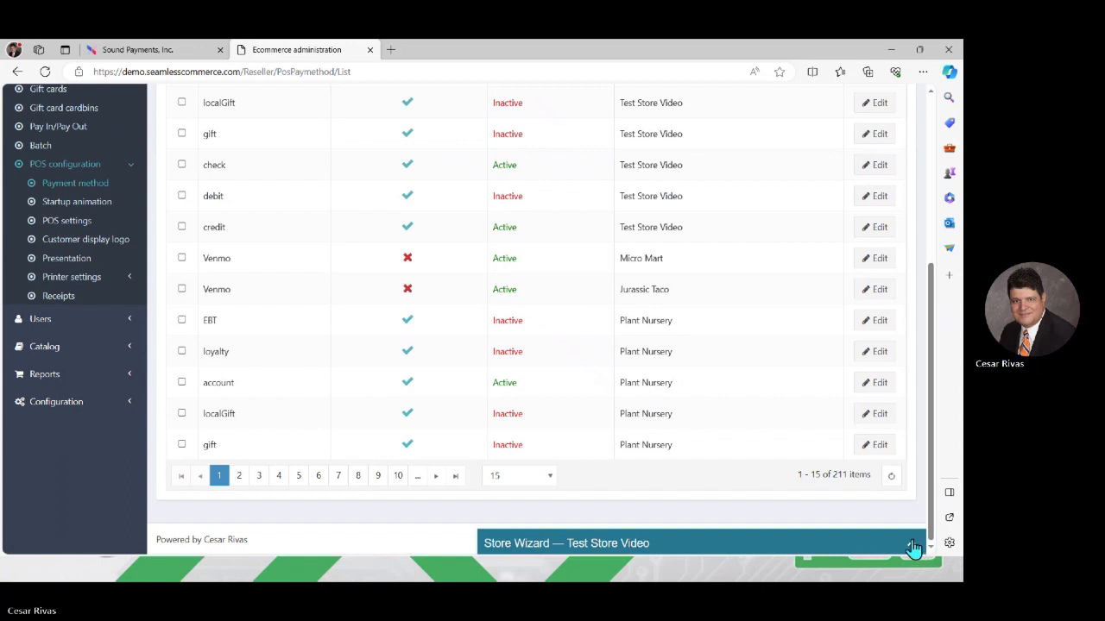
- Step the Store Wizard through the Devices page to Test Store Video's Store logo list
left_click(911, 544)
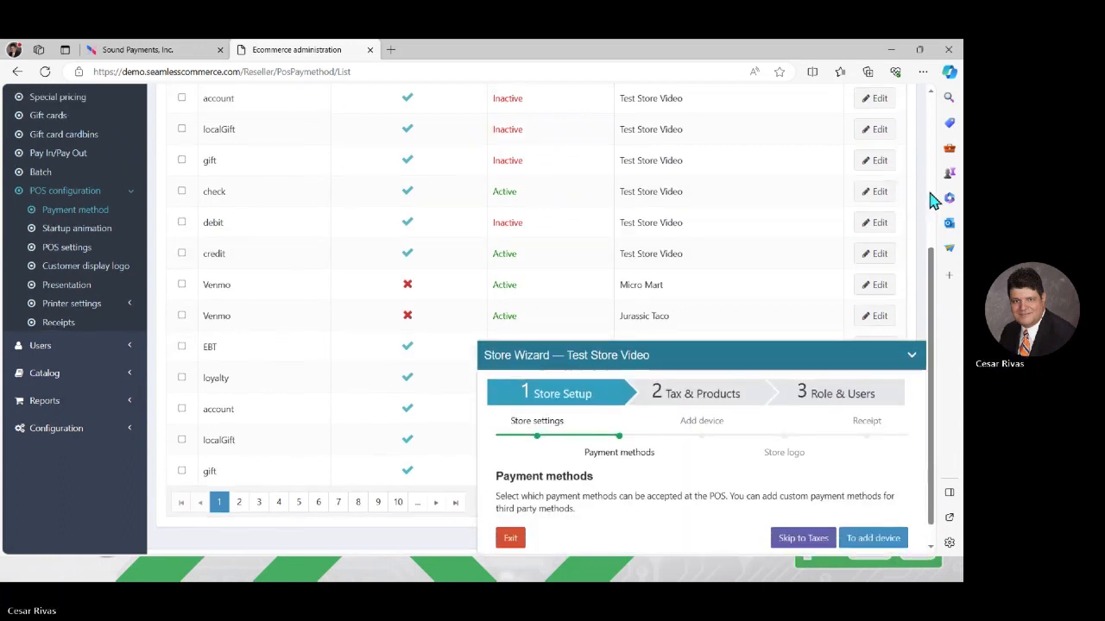
scroll(930, 198, "up", 4)
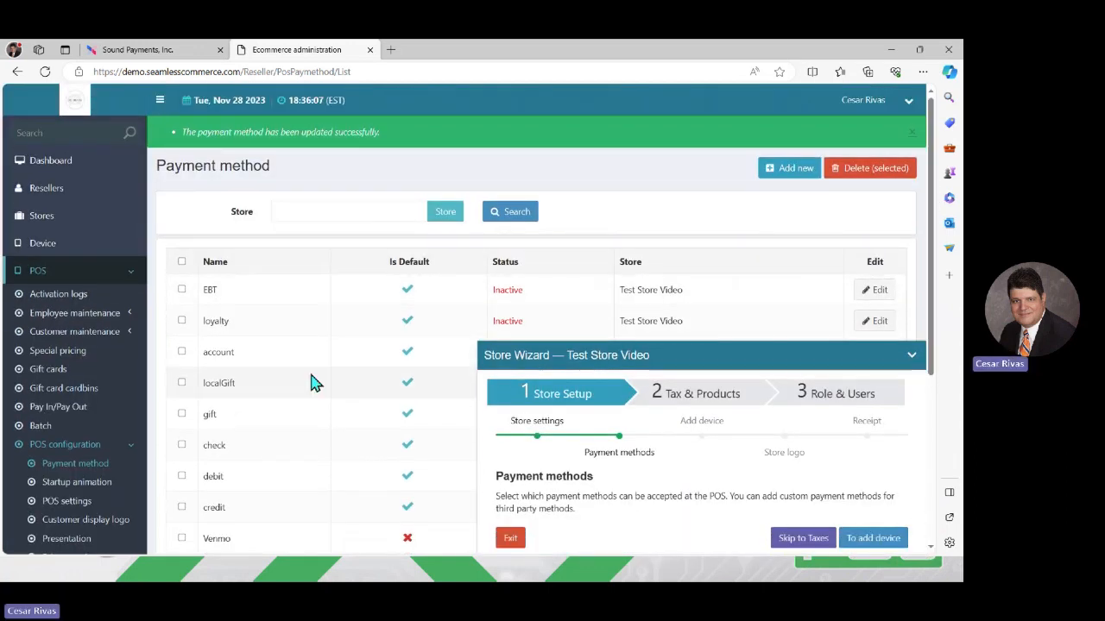
left_click(874, 540)
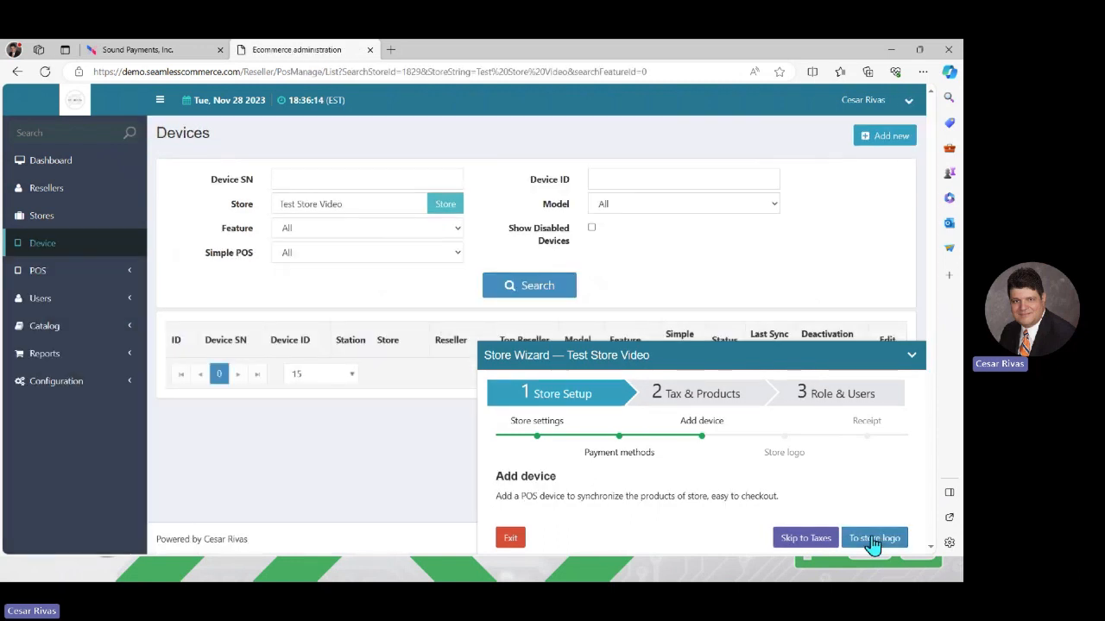
left_click(910, 359)
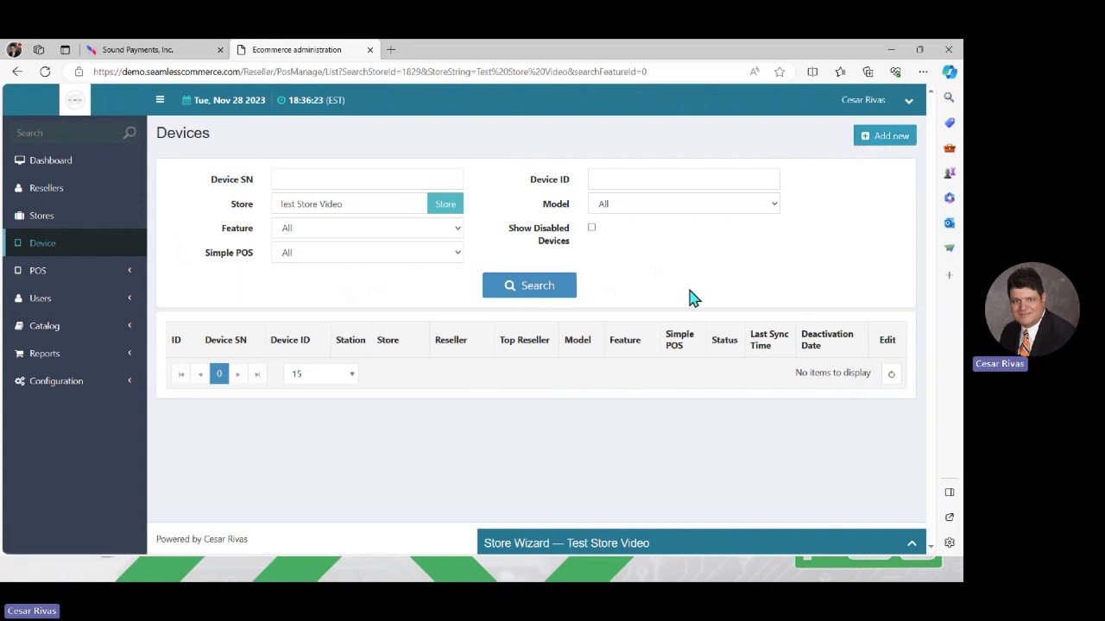
left_click(913, 545)
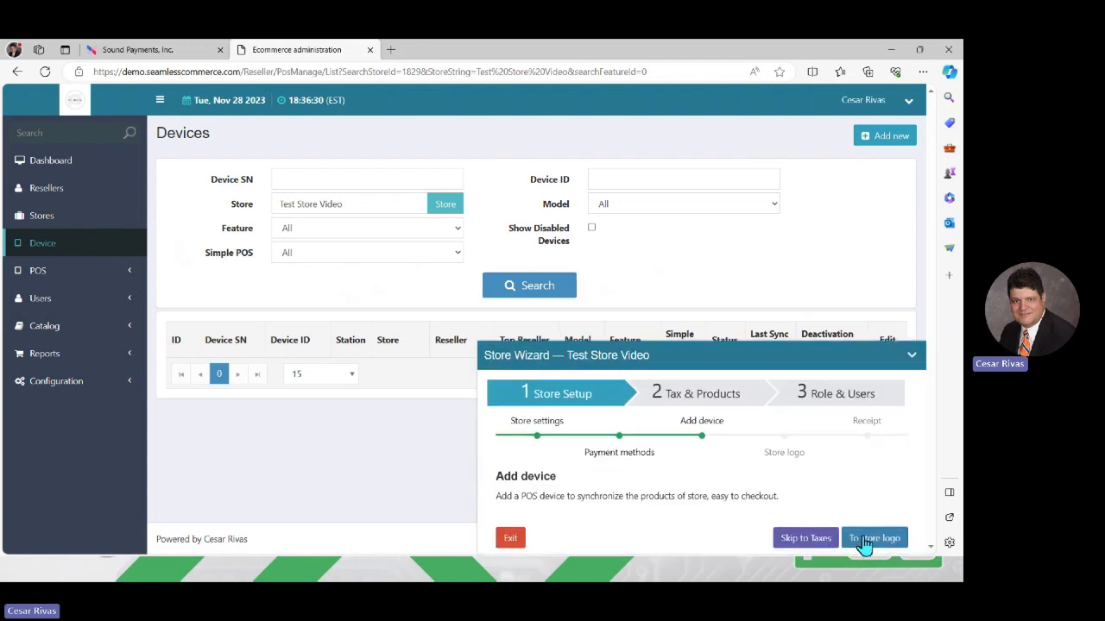
left_click(863, 539)
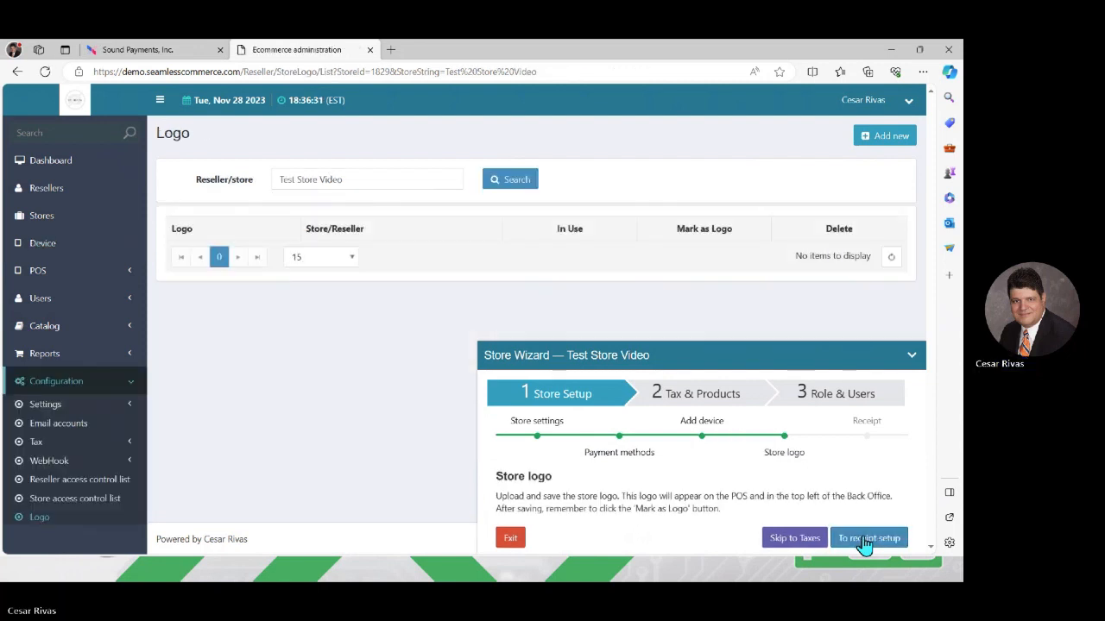
- Add a new logo using Logo Color.jpg from the Store Files > Fresh Bakery folder
left_click(885, 138)
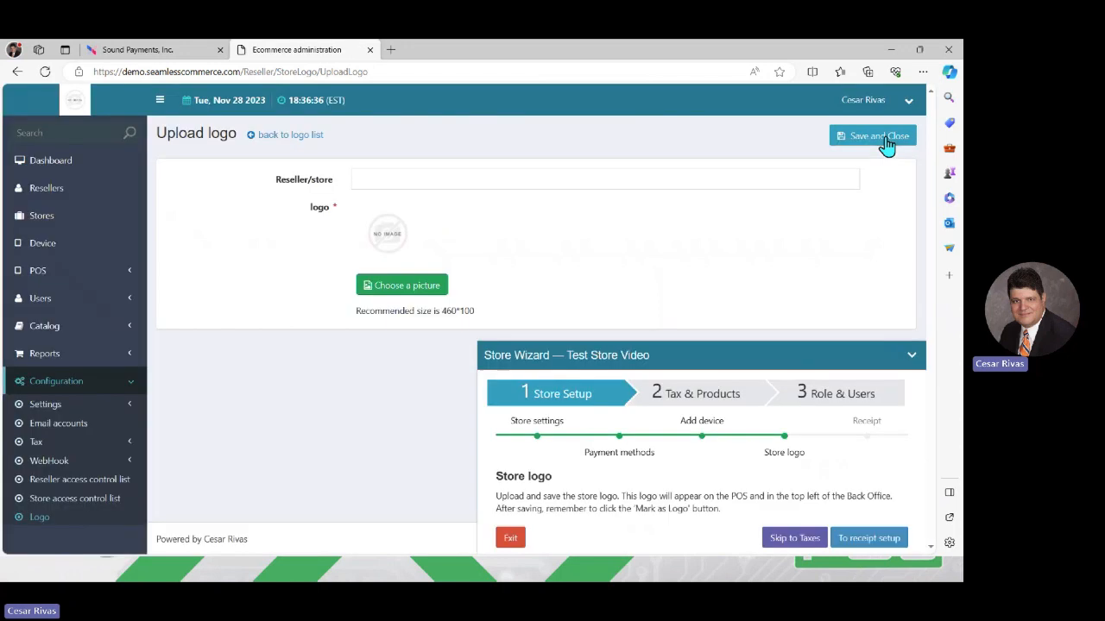
left_click(388, 290)
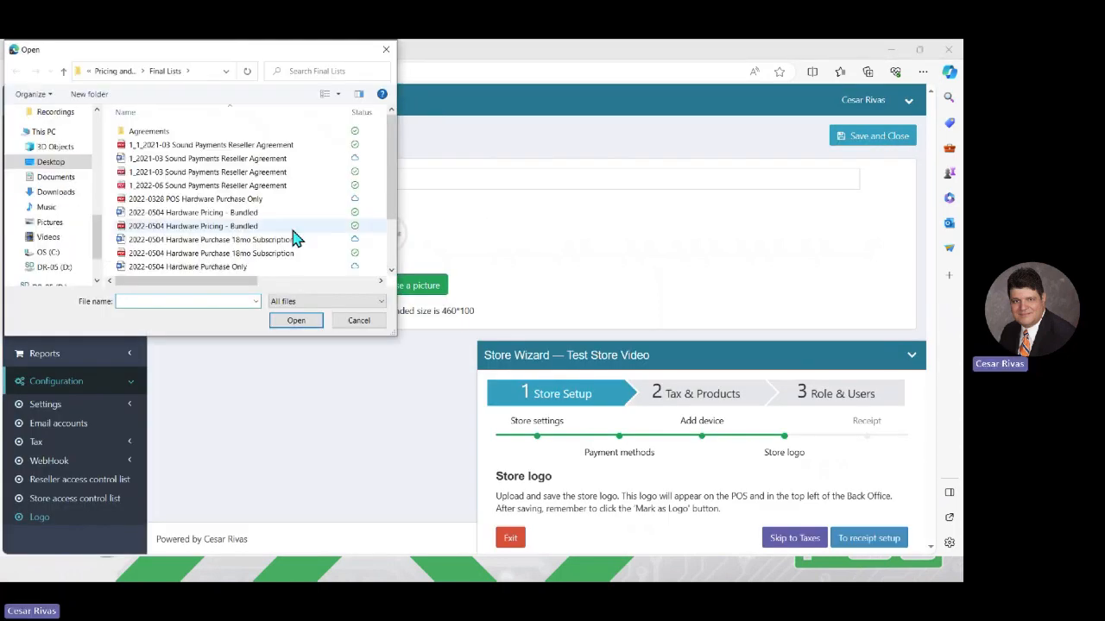
left_click(118, 74)
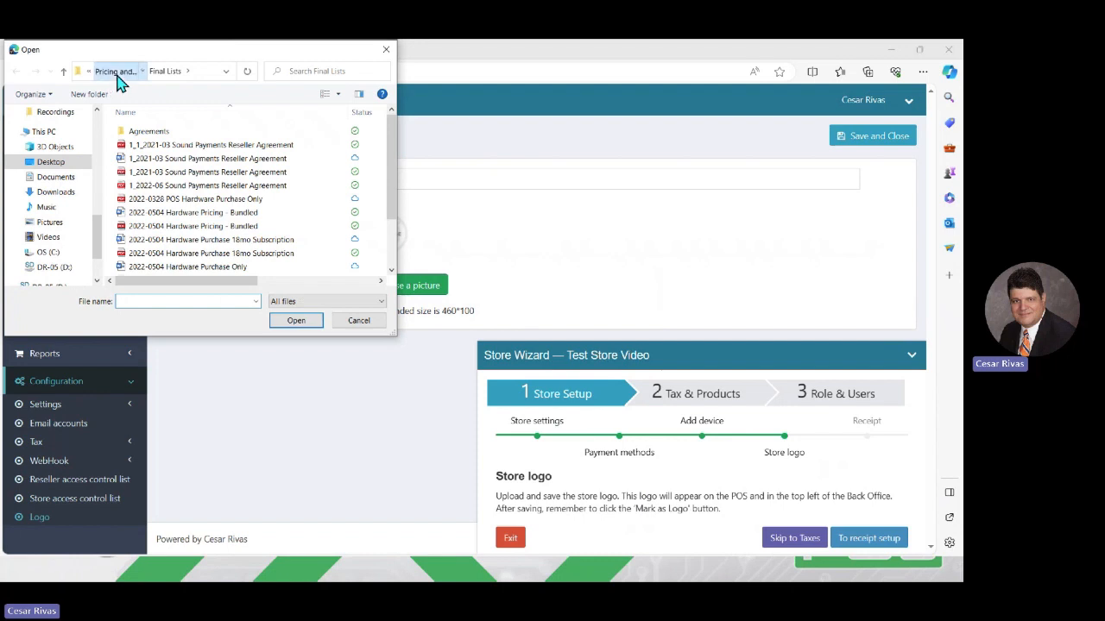
left_click(108, 72)
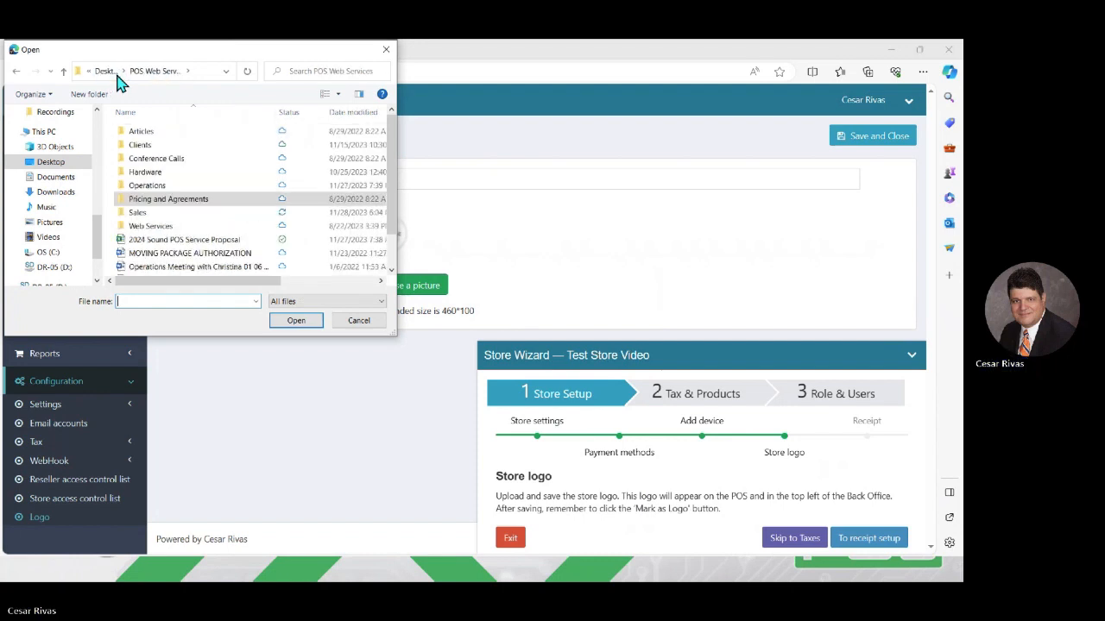
double_click(146, 216)
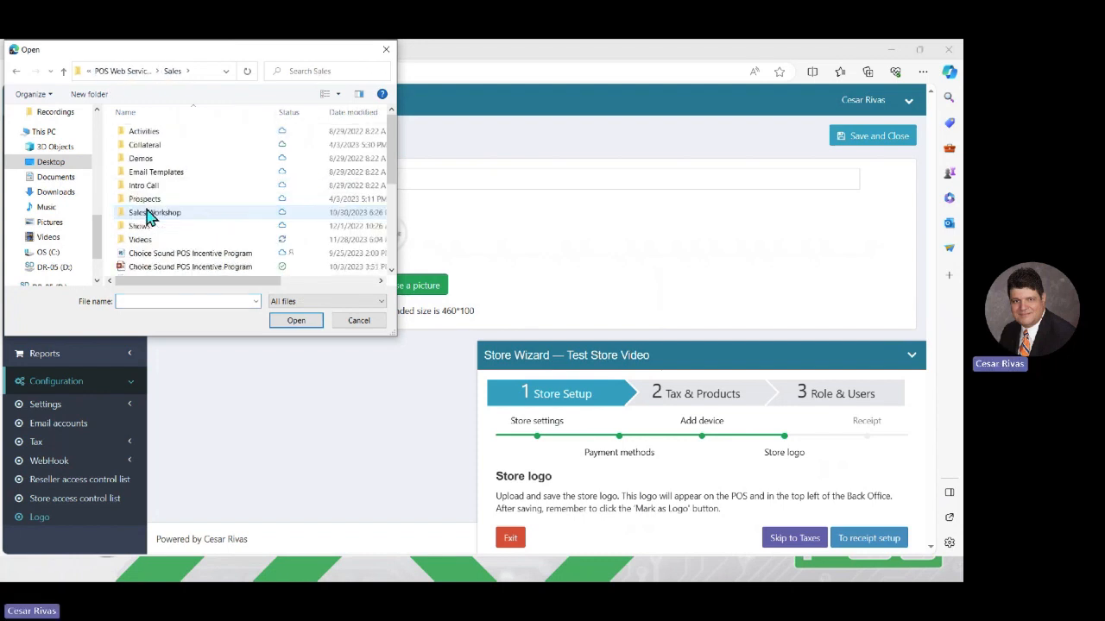
double_click(136, 160)
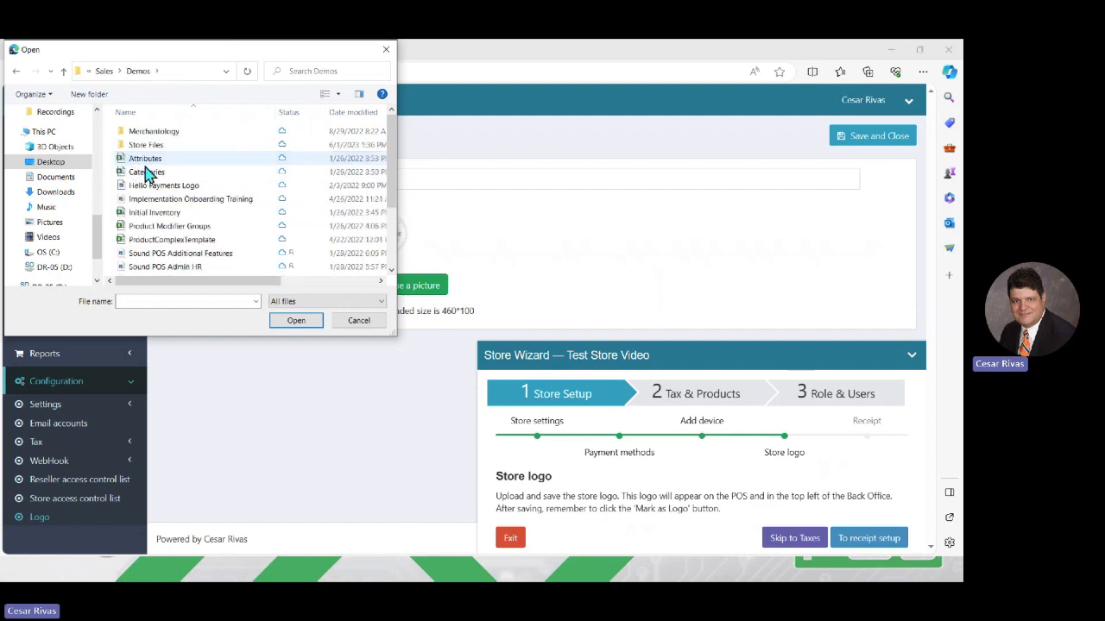
double_click(149, 145)
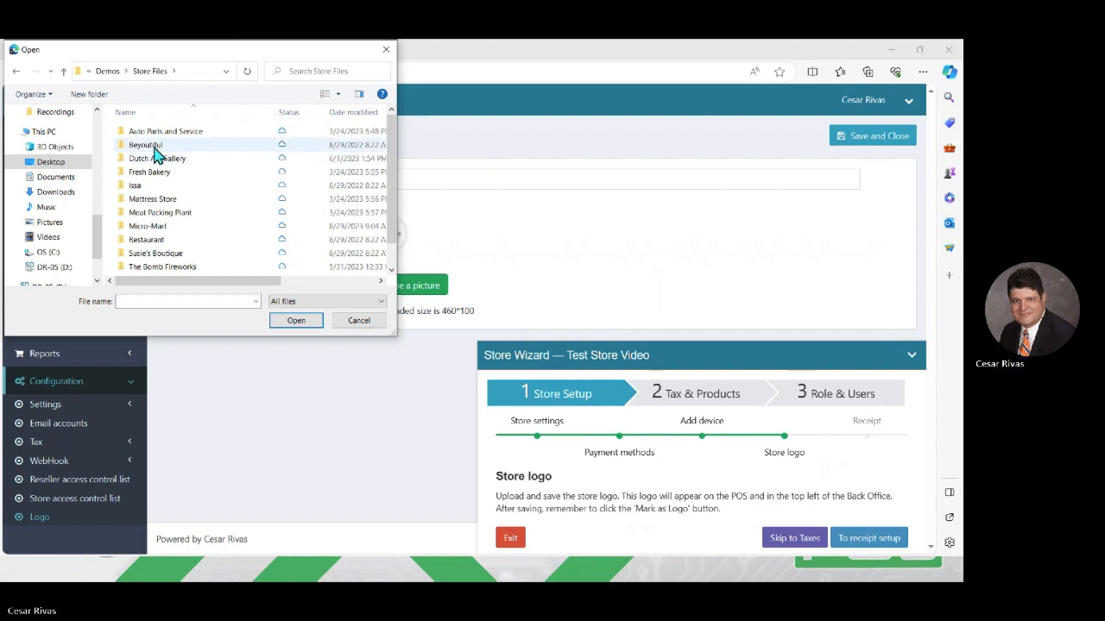
double_click(154, 146)
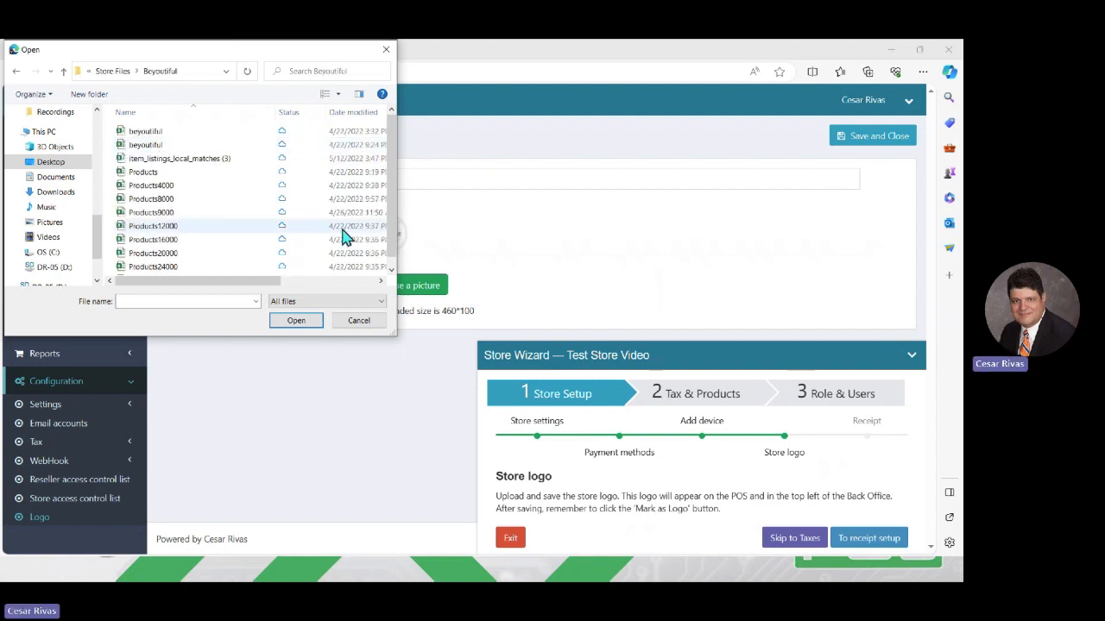
left_click(113, 73)
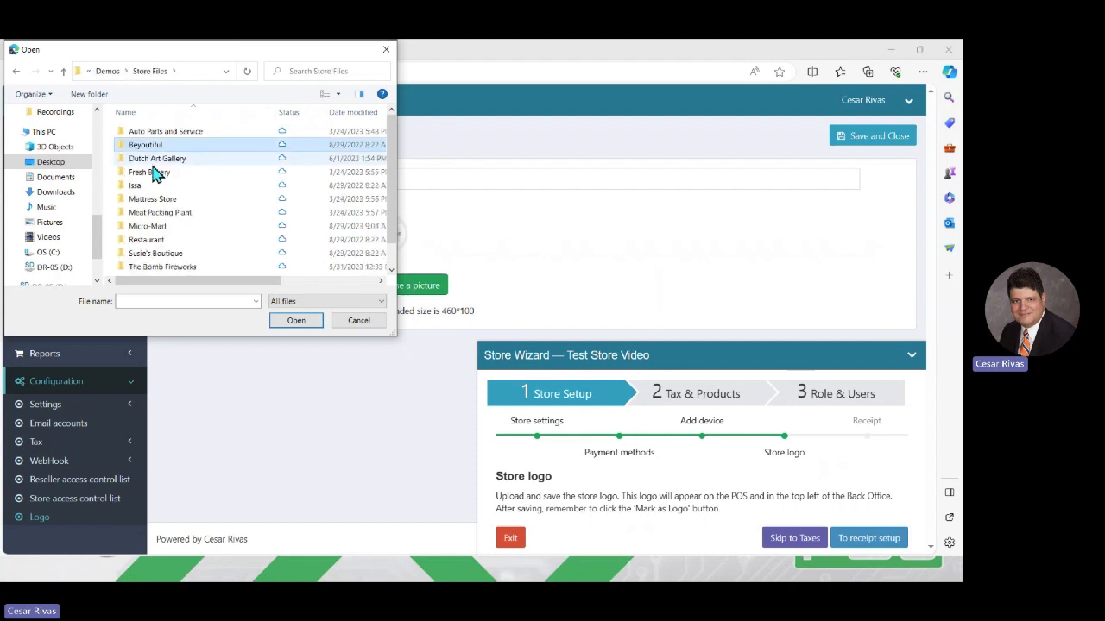
double_click(152, 173)
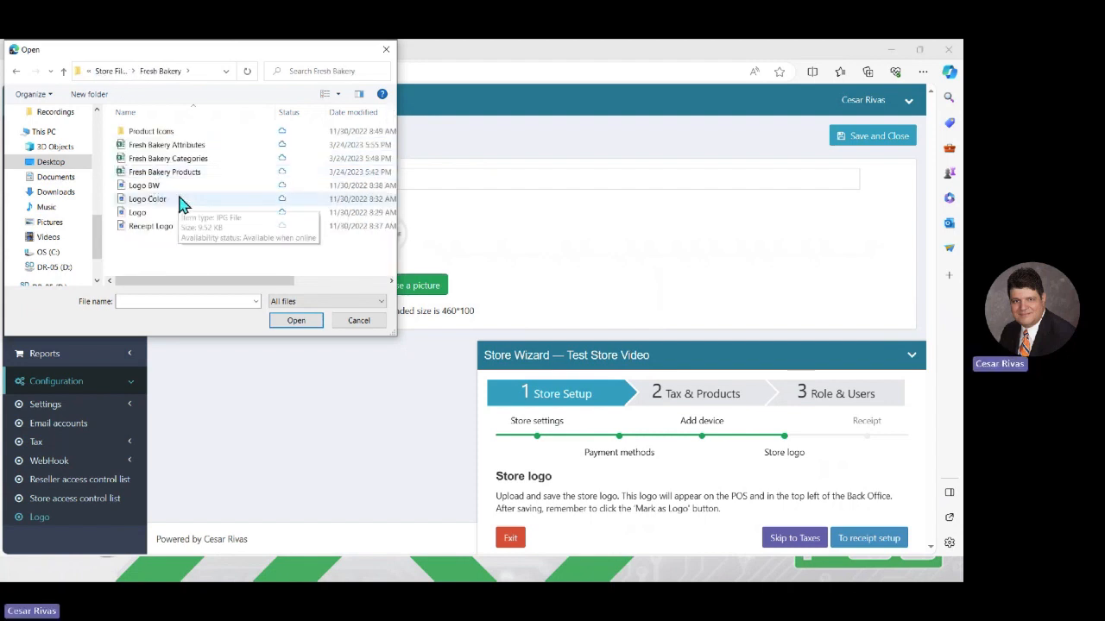
double_click(155, 204)
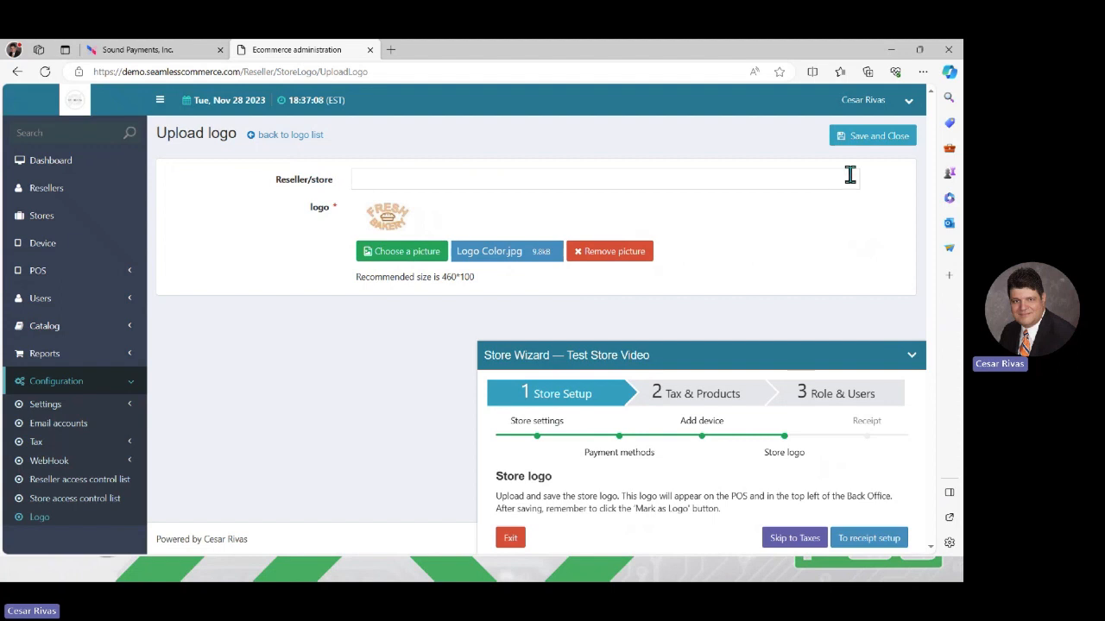
- Assign the logo to Test Store Video, save it, and mark it as the logo in use
left_click(881, 138)
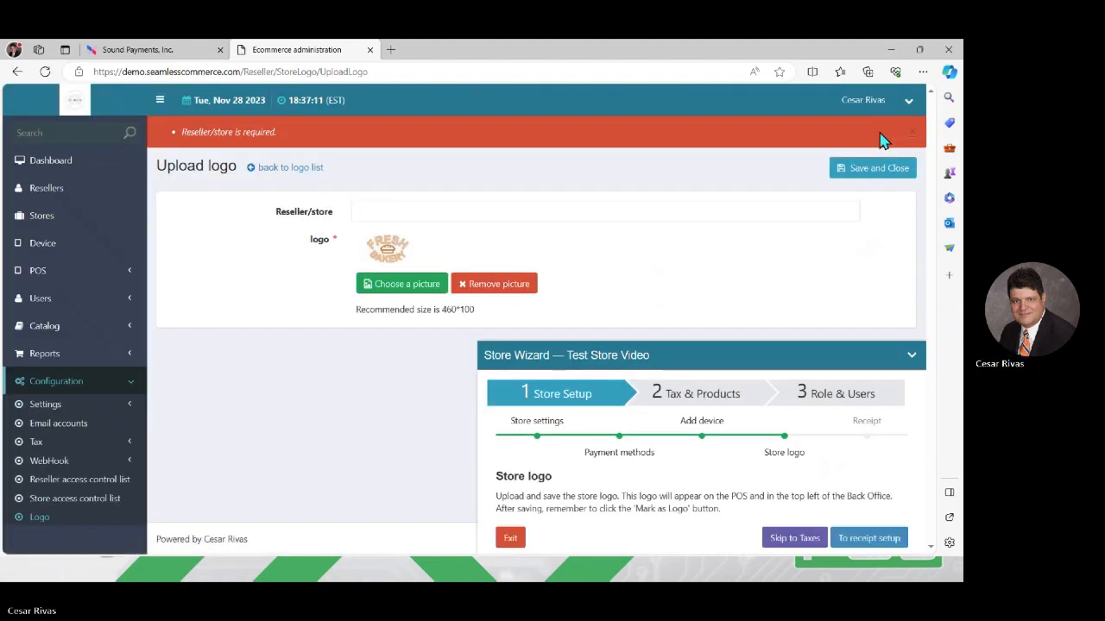
left_click(542, 214)
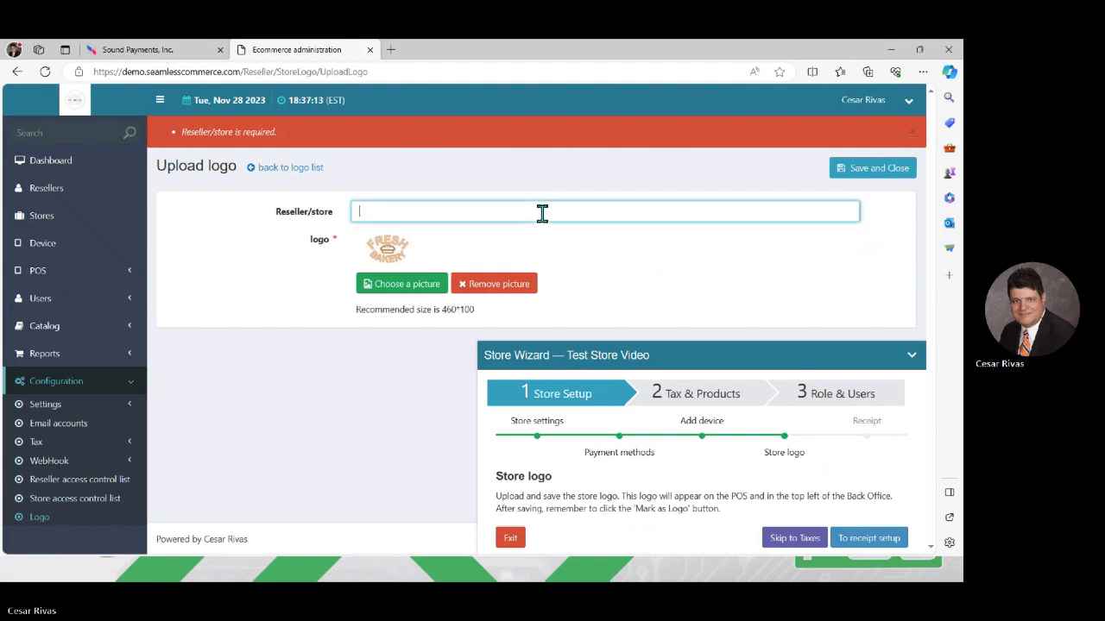
type("test")
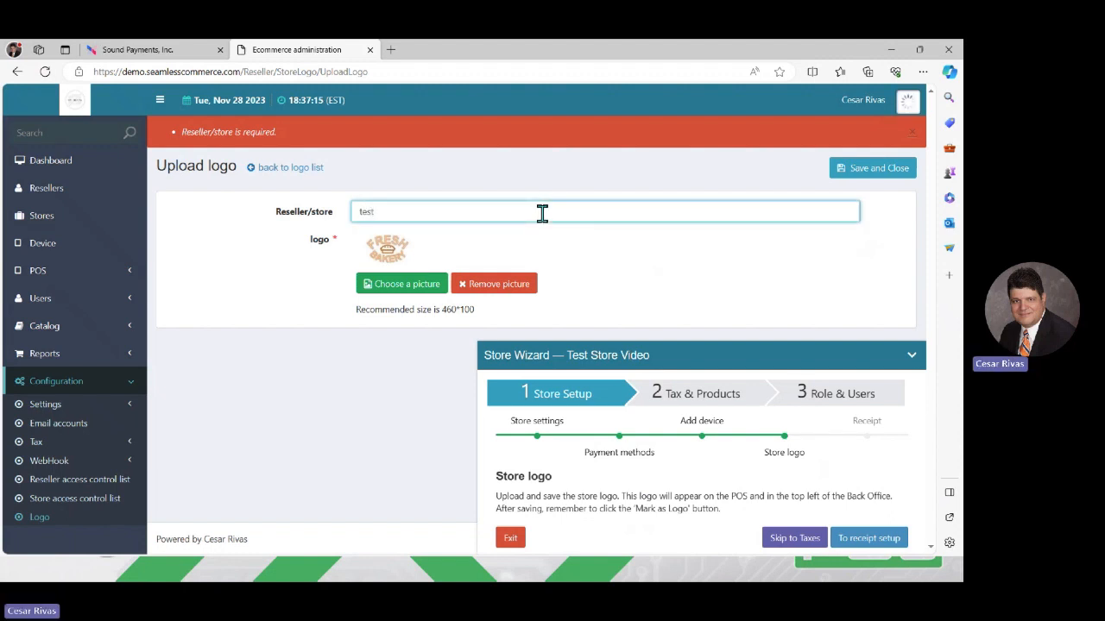
left_click(535, 233)
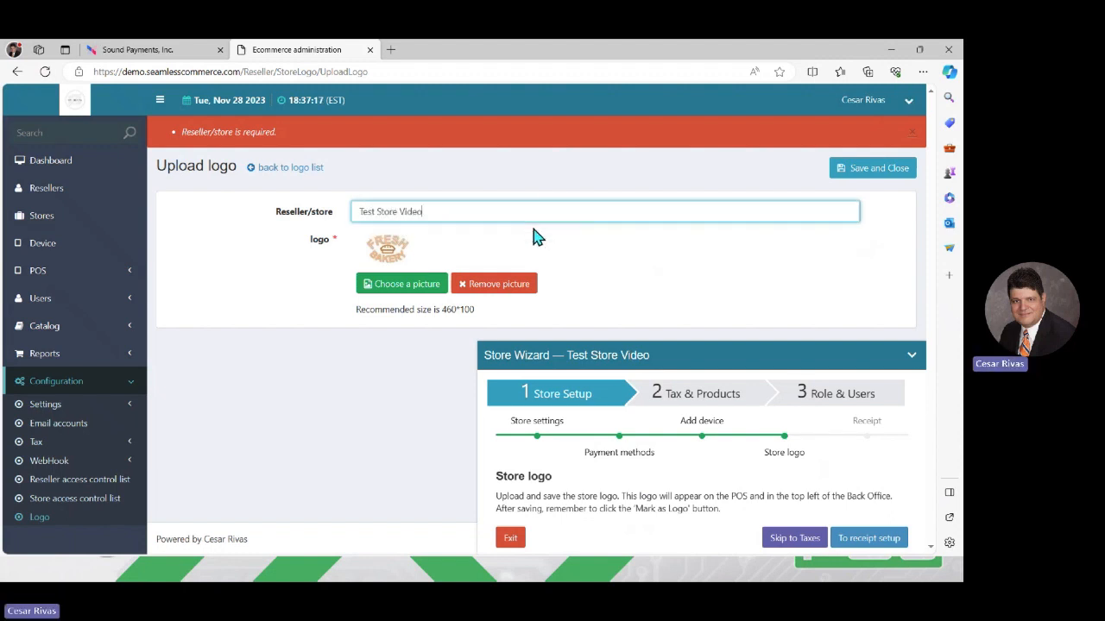
left_click(864, 171)
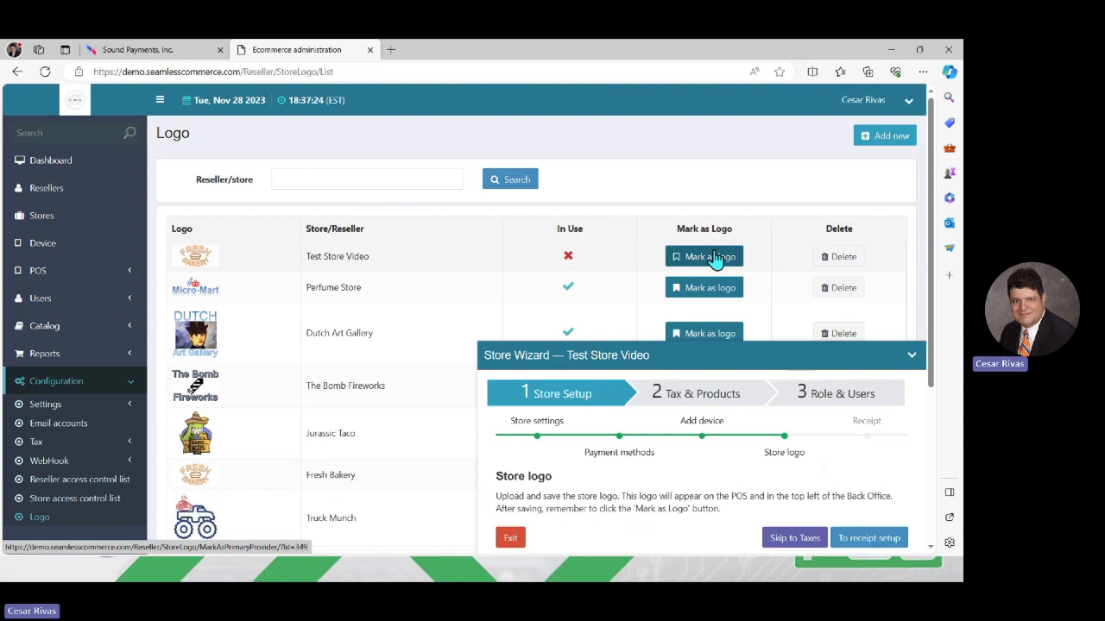
left_click(713, 257)
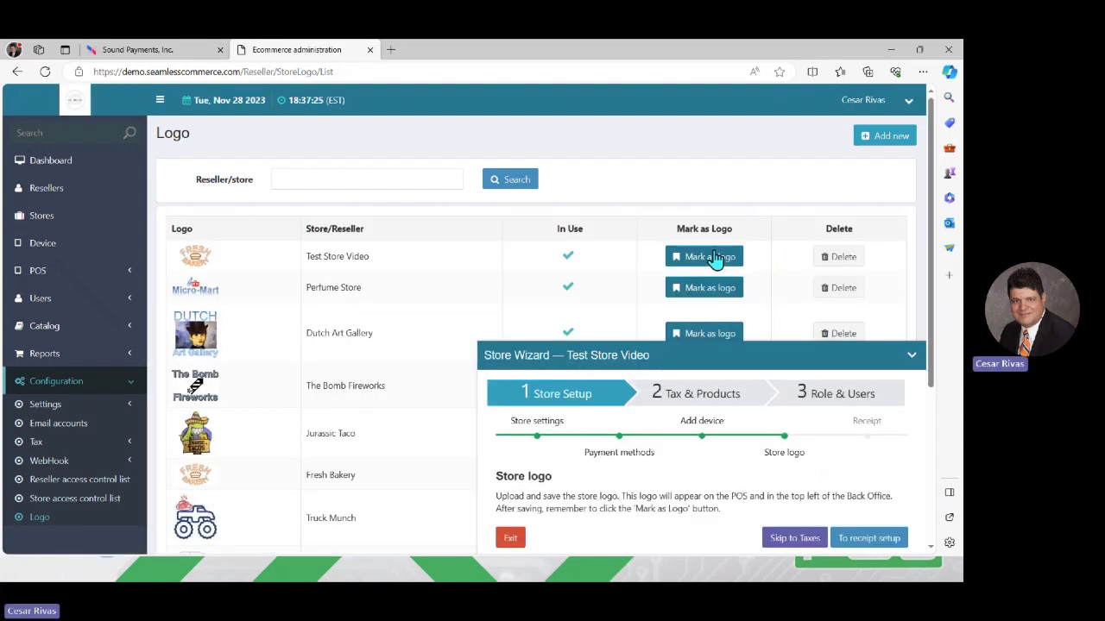
- Give the receipt a 'Welcome' header and a 'Thank You' footer, fixing the spelling
left_click(867, 538)
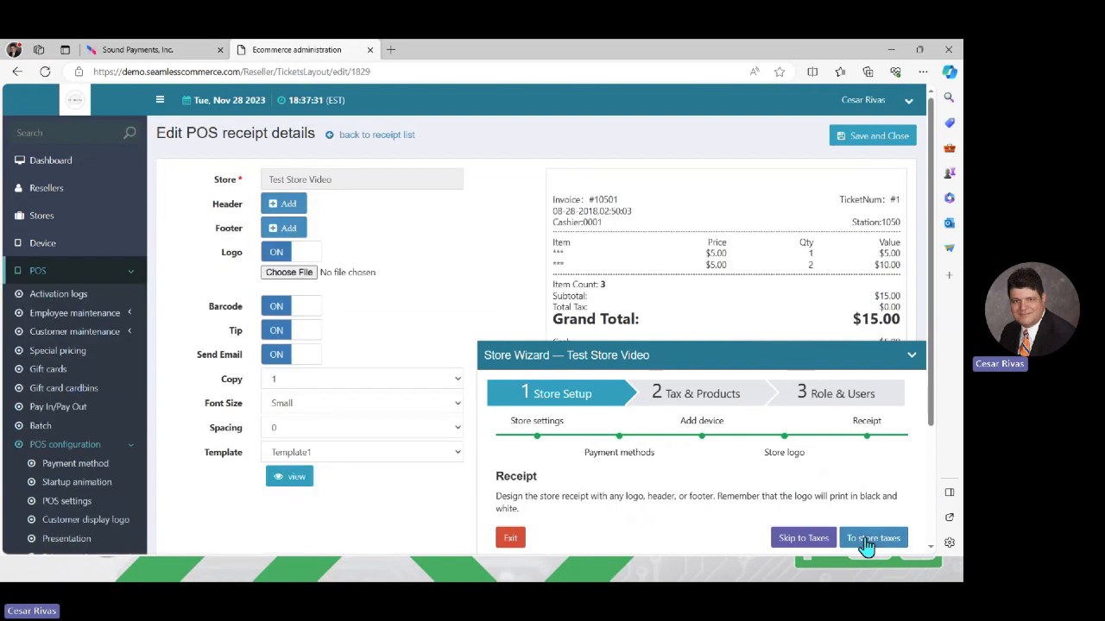
left_click(288, 207)
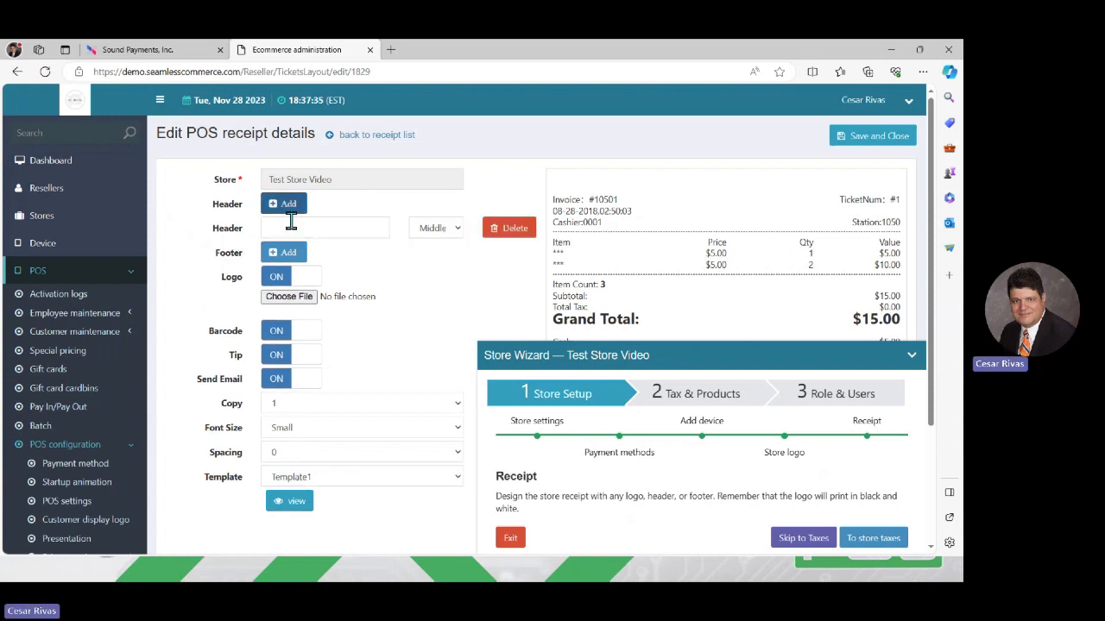
left_click(290, 224)
type("Wel")
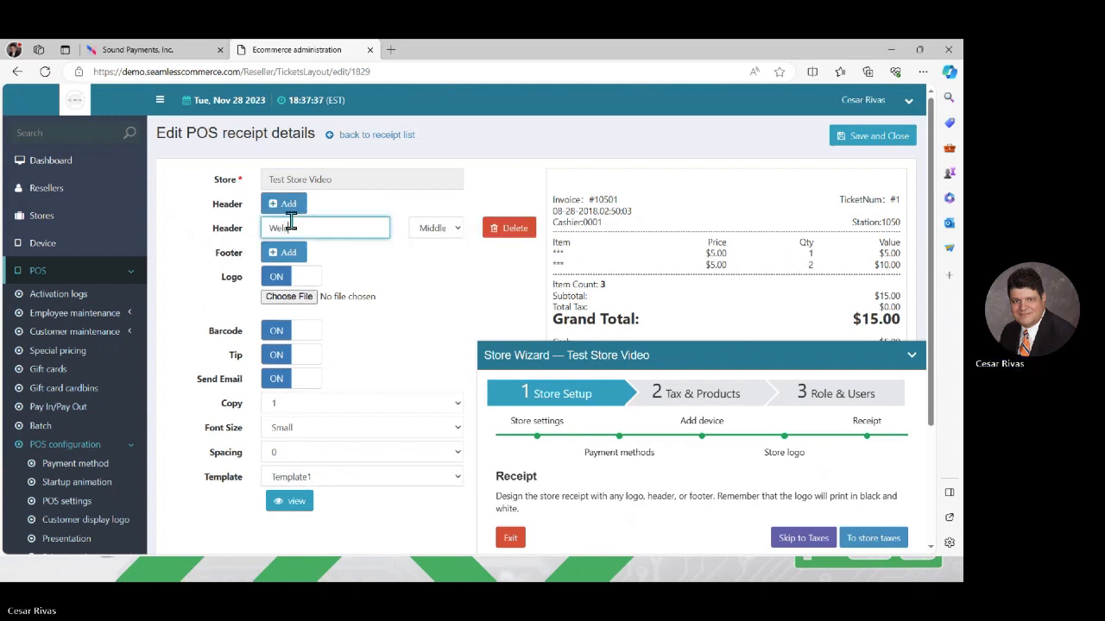
type("come")
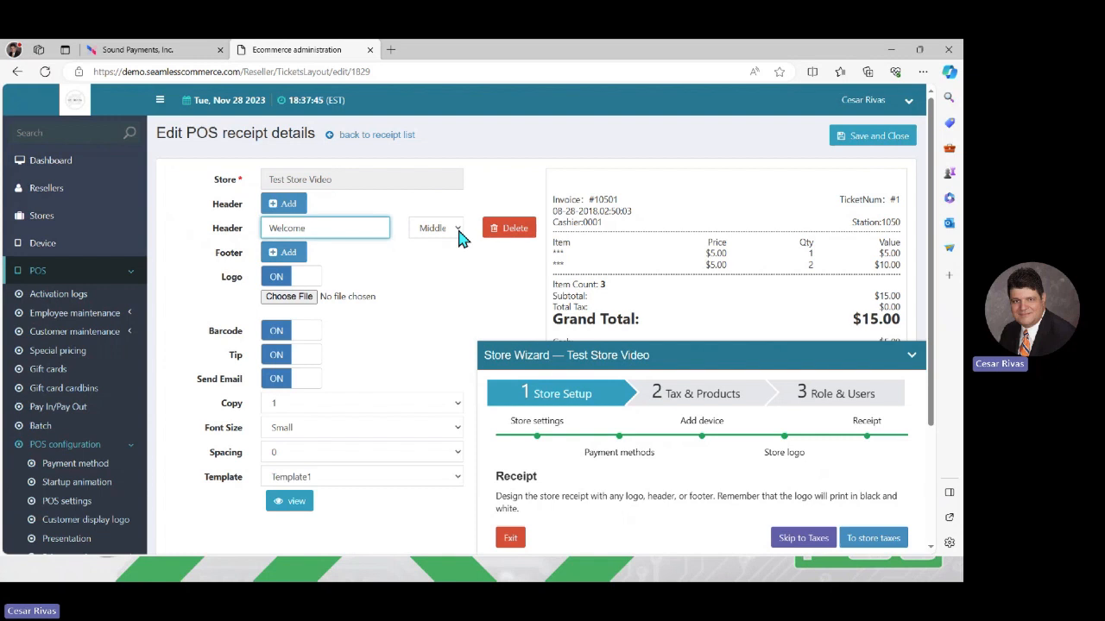
left_click(279, 260)
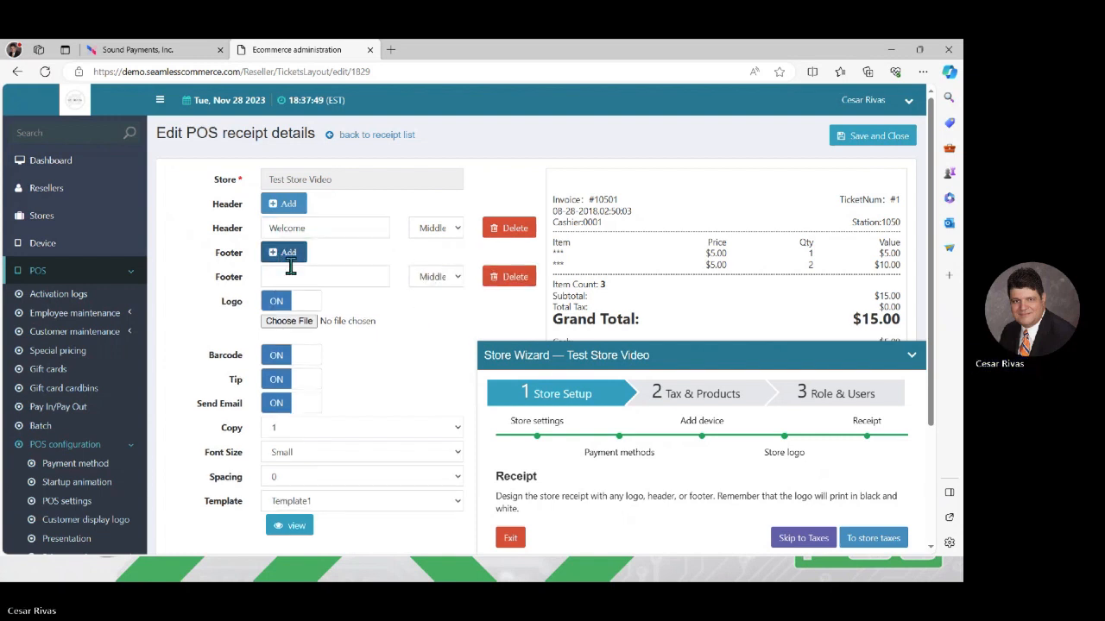
left_click(284, 272)
type("Thnk")
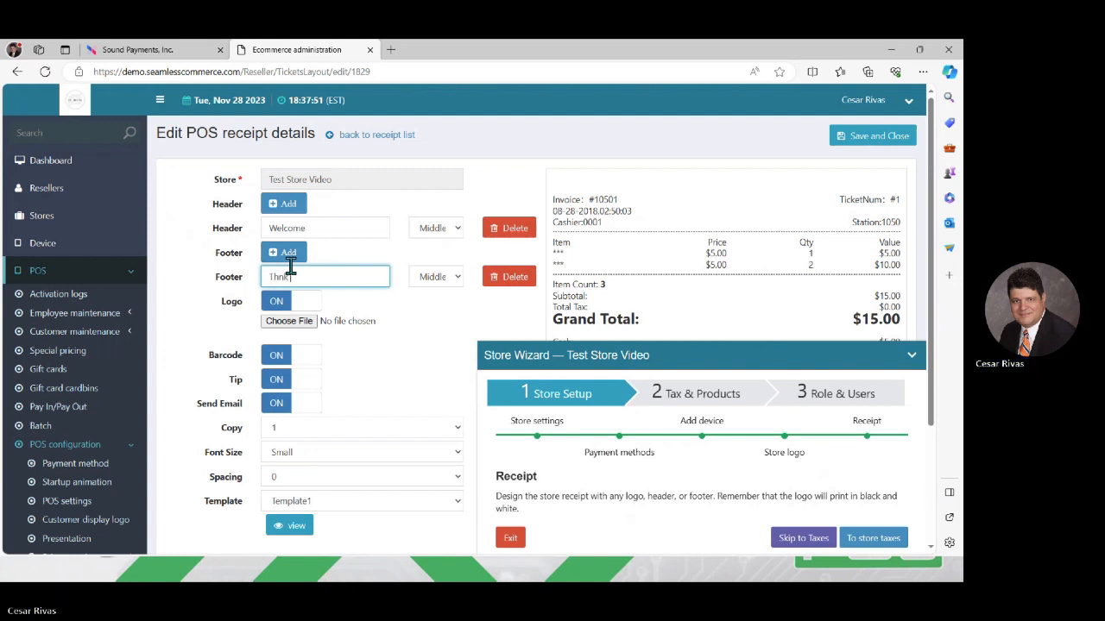
type(" You")
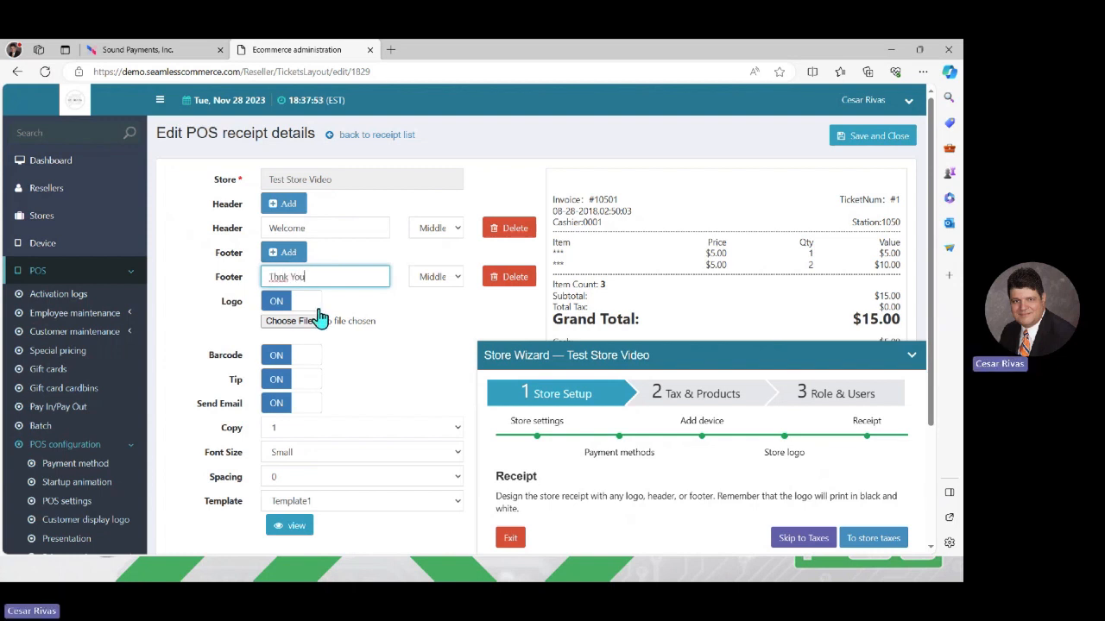
right_click(279, 277)
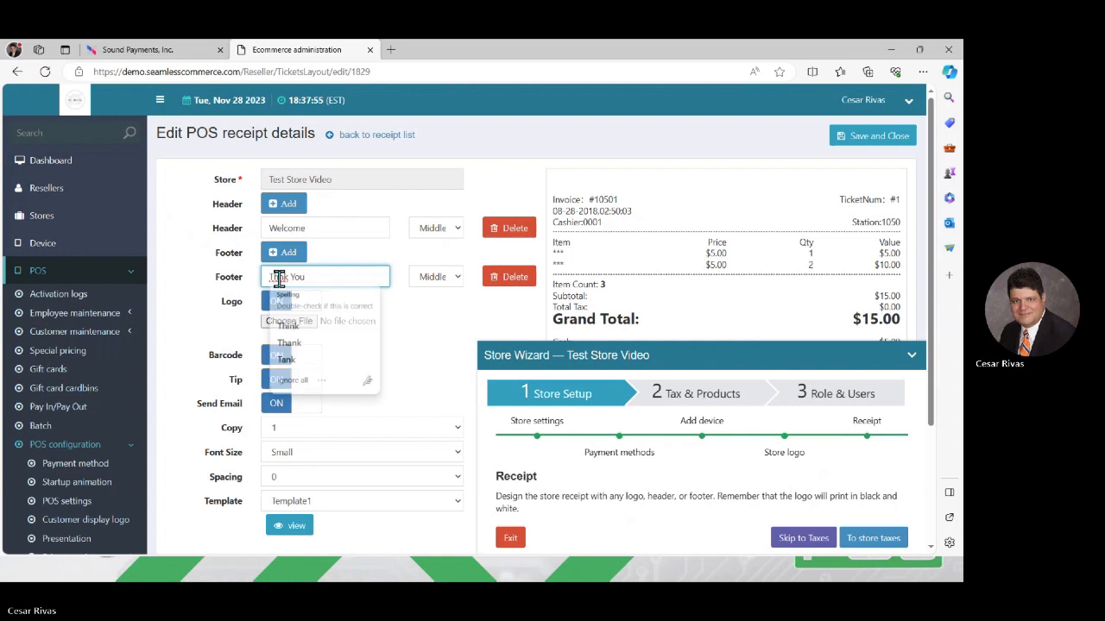
left_click(315, 344)
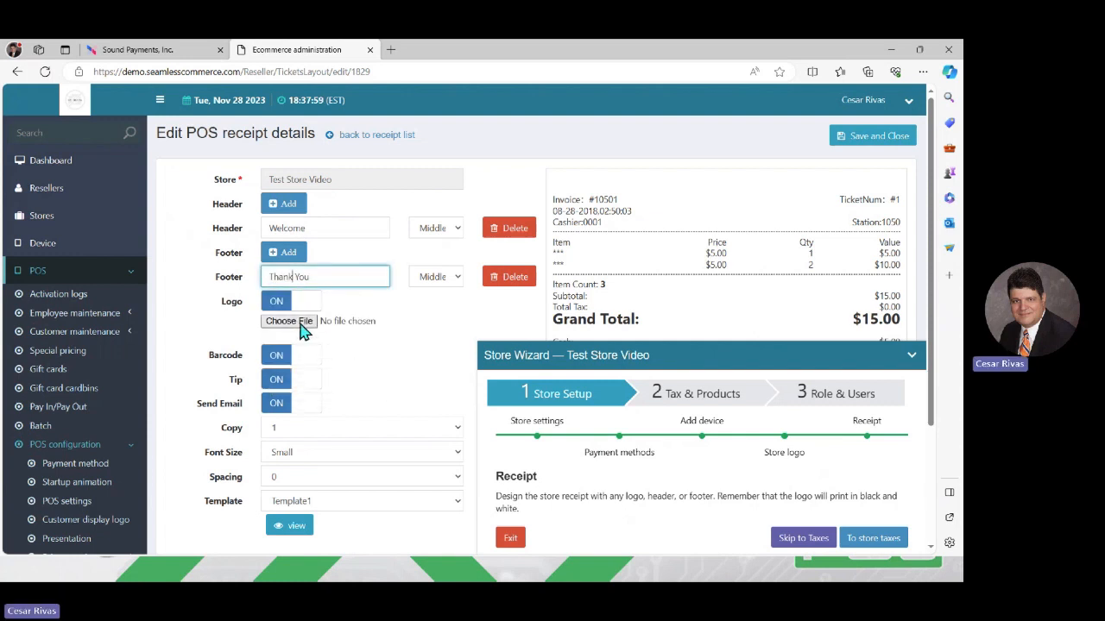
- Set Logo BW.jpg as the receipt logo and save the receipt
left_click(302, 326)
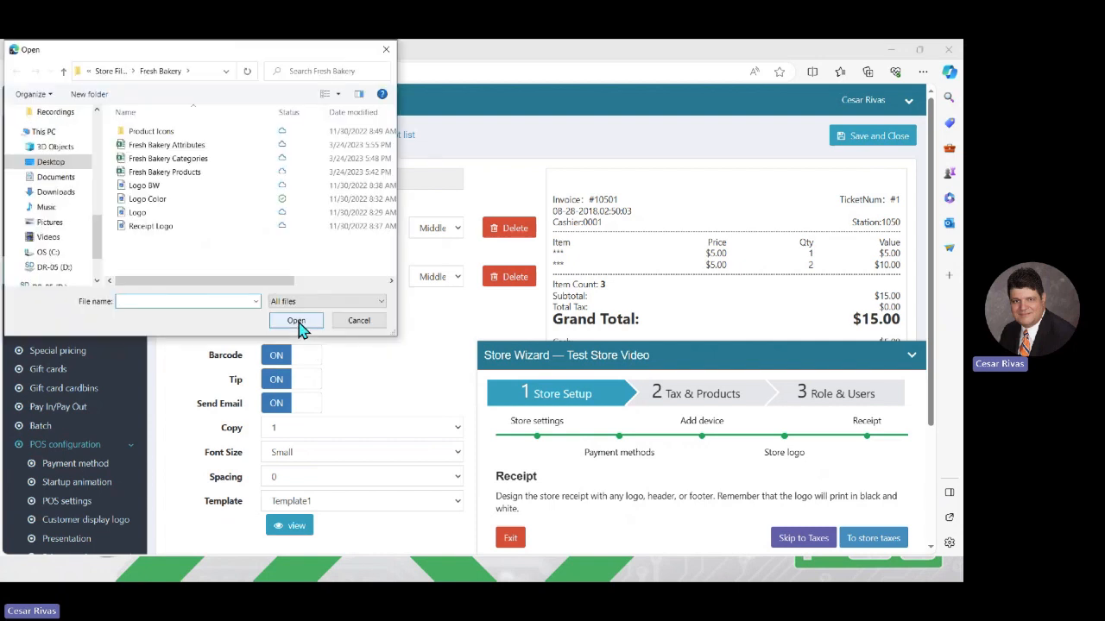
left_click(149, 187)
double_click(151, 189)
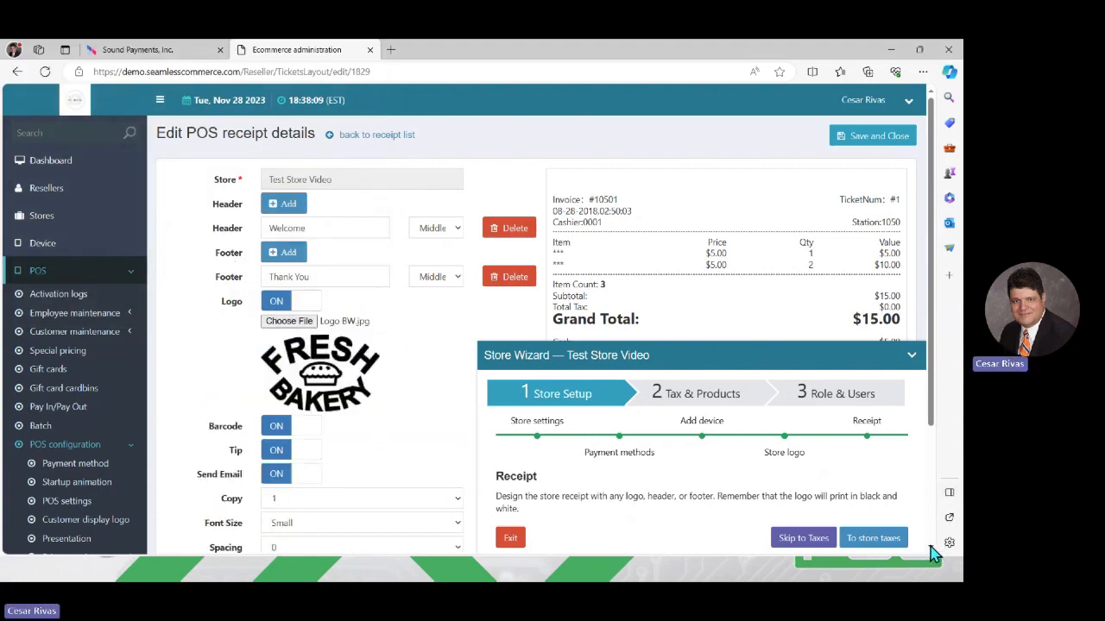
scroll(936, 551, "down", 2)
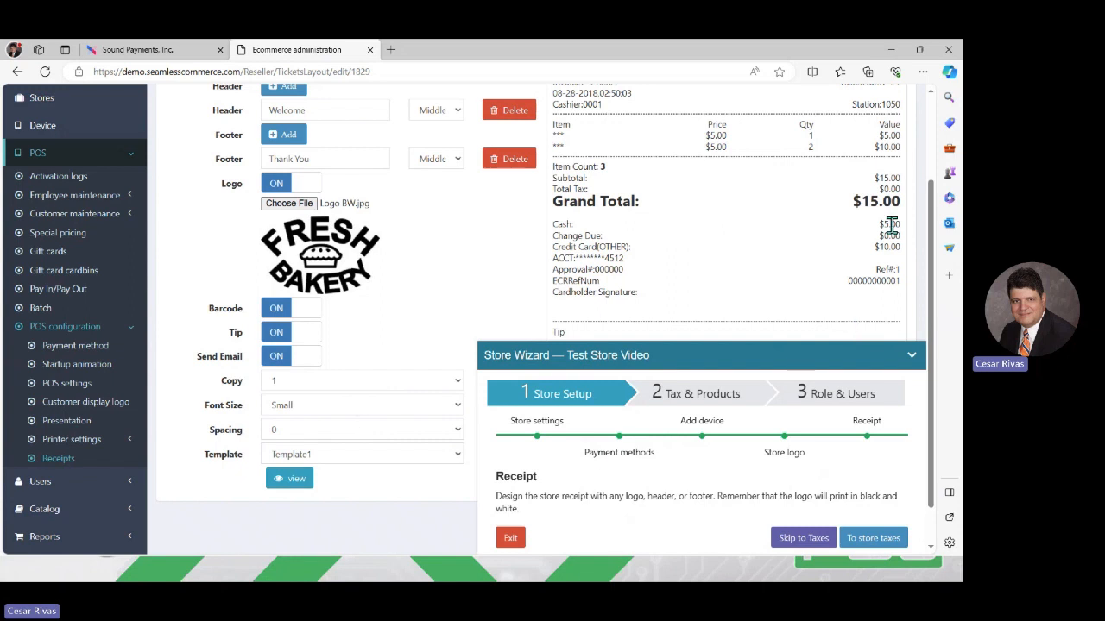
scroll(931, 95, "up", 2)
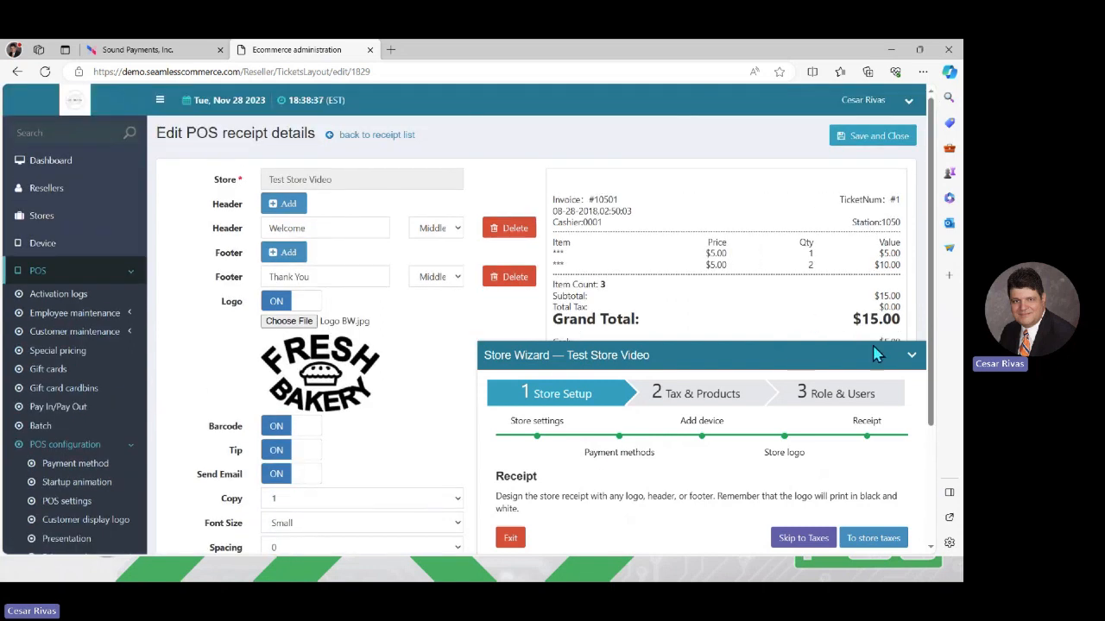
left_click(873, 138)
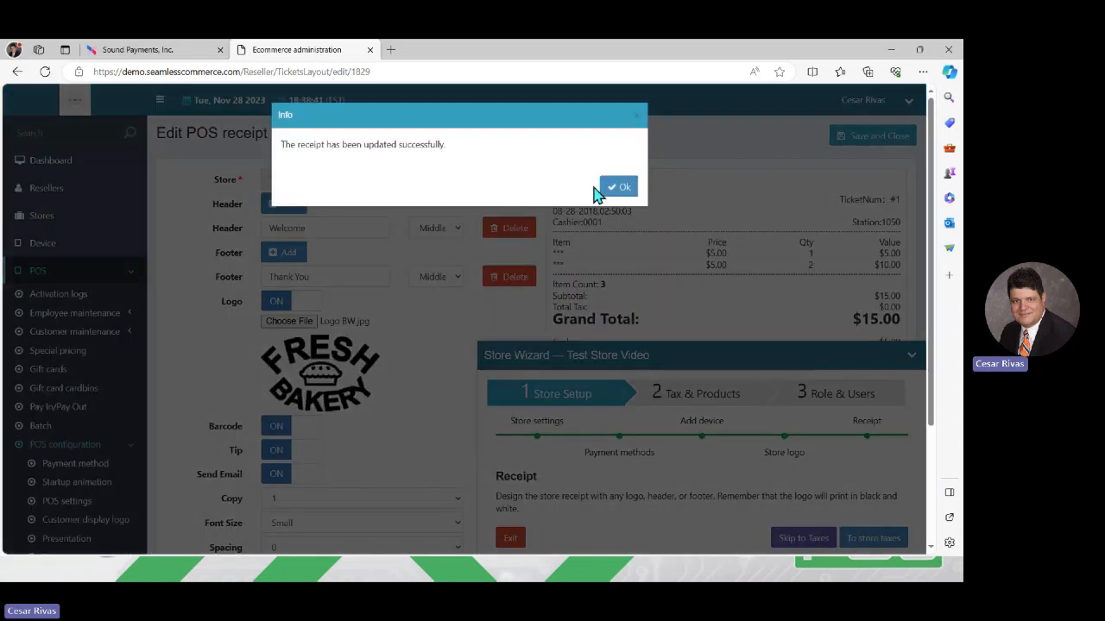
left_click(618, 188)
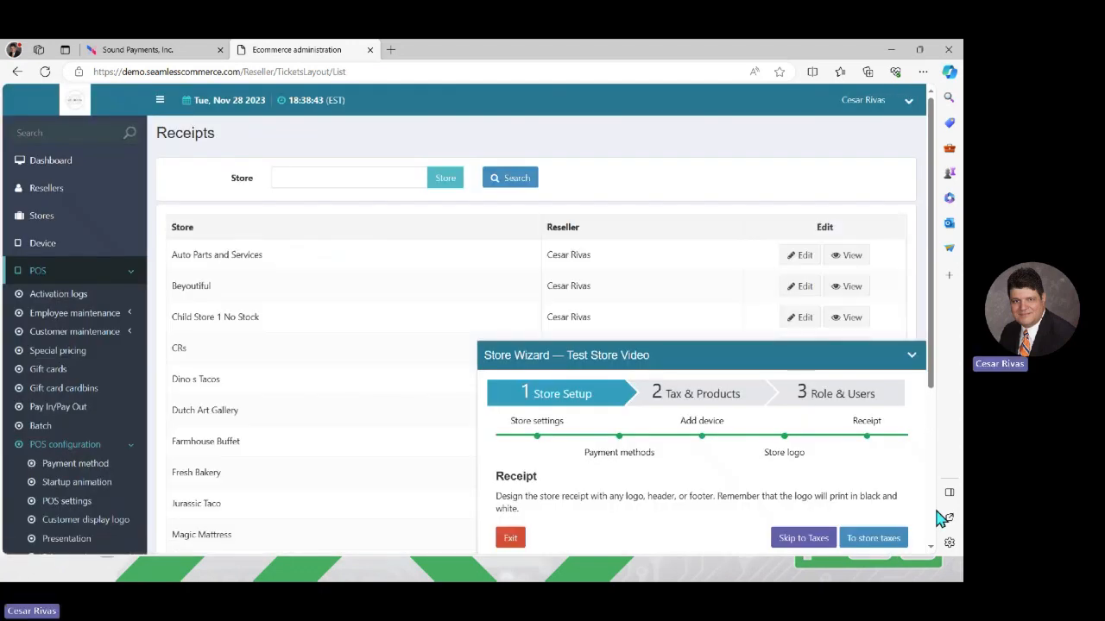
left_click(873, 538)
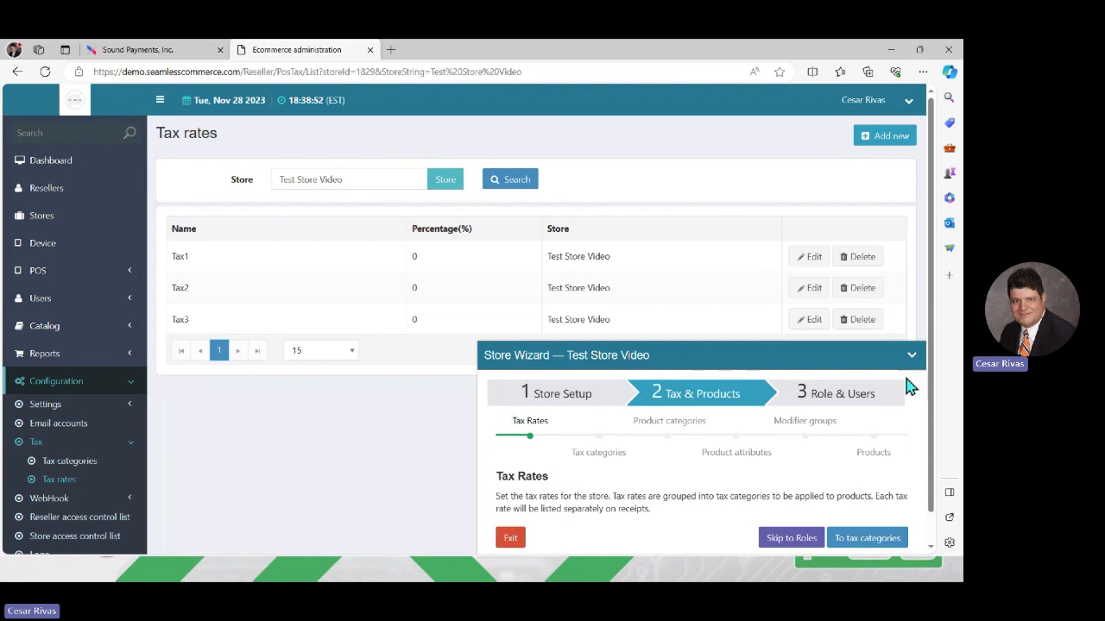
- Rename tax rate Tax1 to Local and set it to 2%
left_click(811, 257)
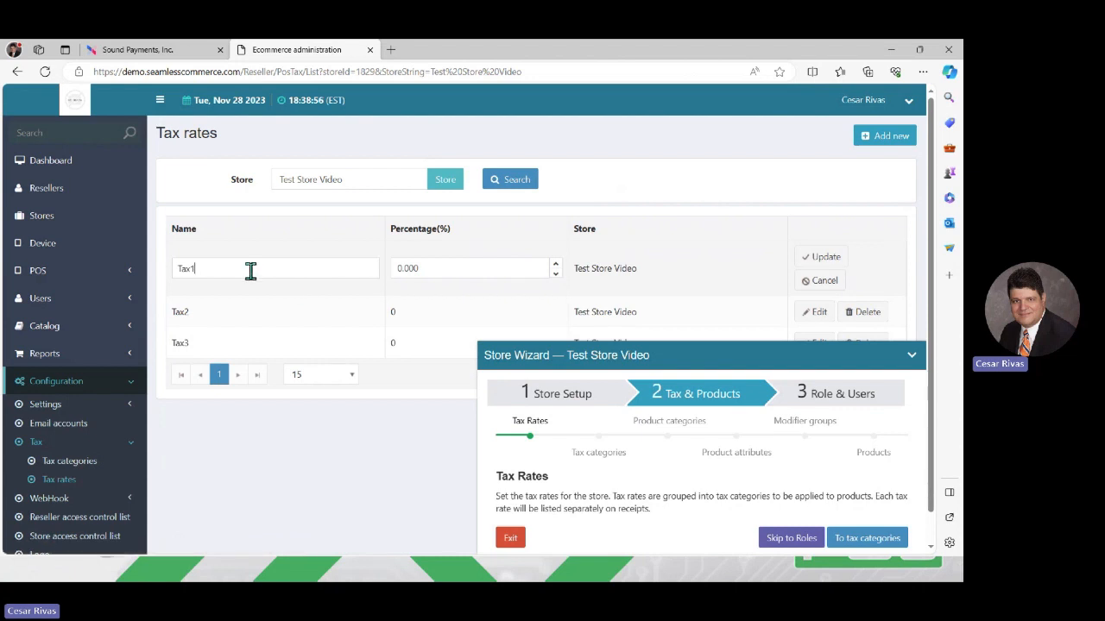
key("BackSpace")
key("BackSpace")
key("BackSpace")
key("BackSpace")
type("L")
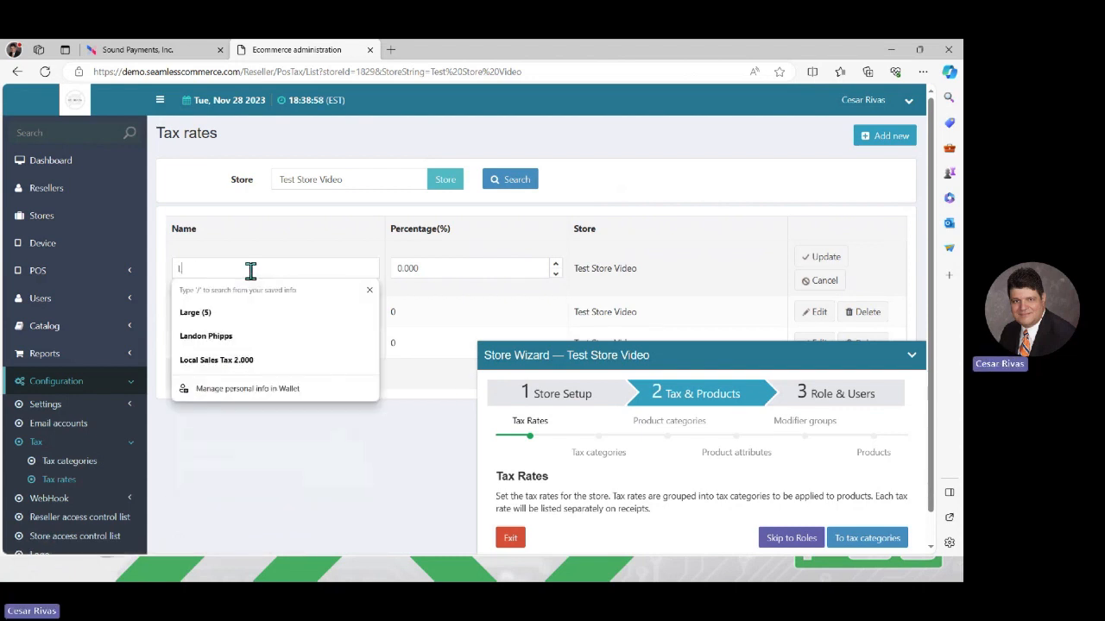
type("oca")
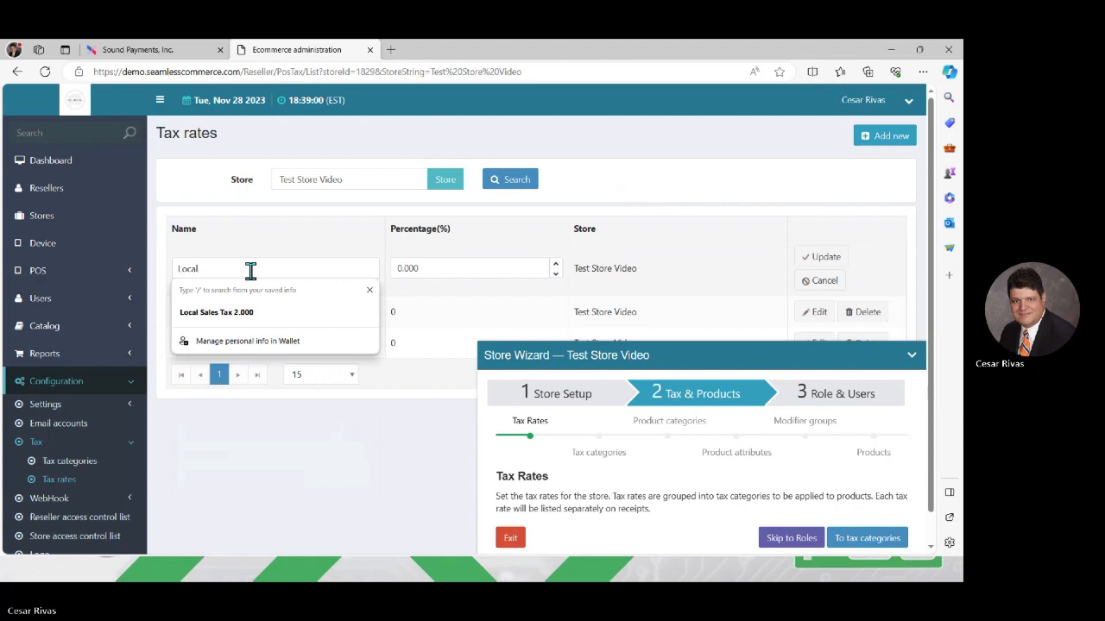
type("l")
left_click(441, 267)
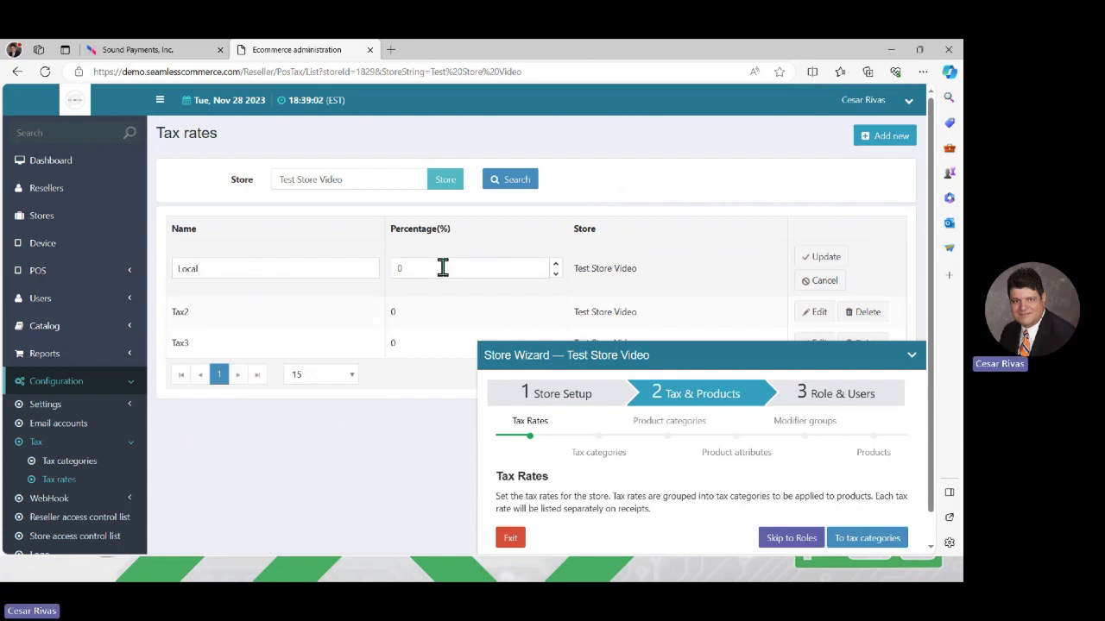
type(".0")
key("BackSpace")
key("BackSpace")
key("BackSpace")
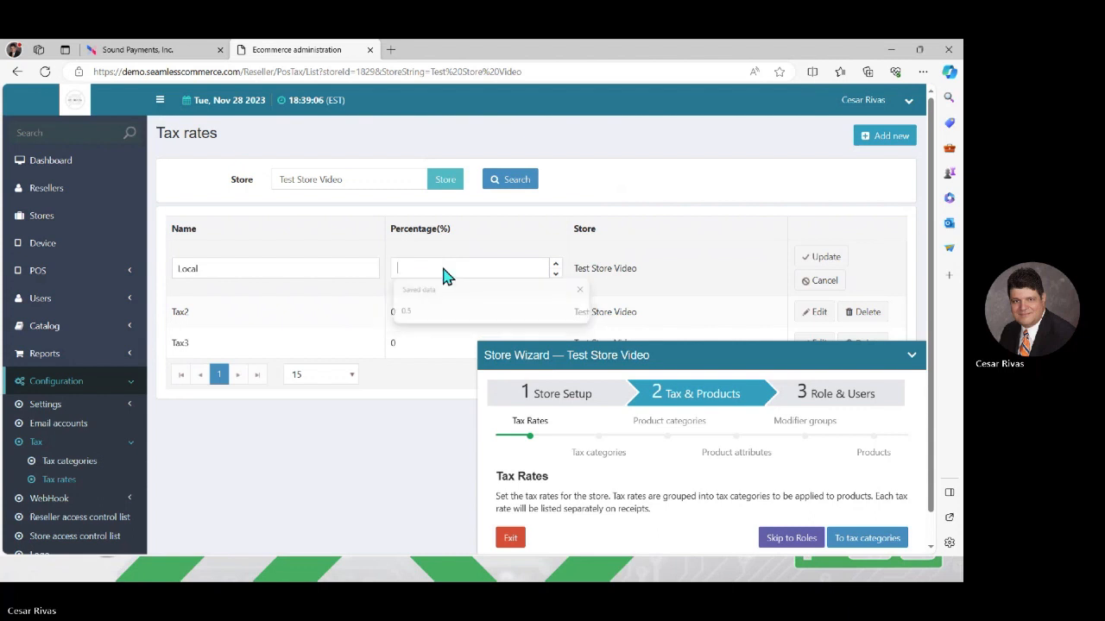
type("2.0")
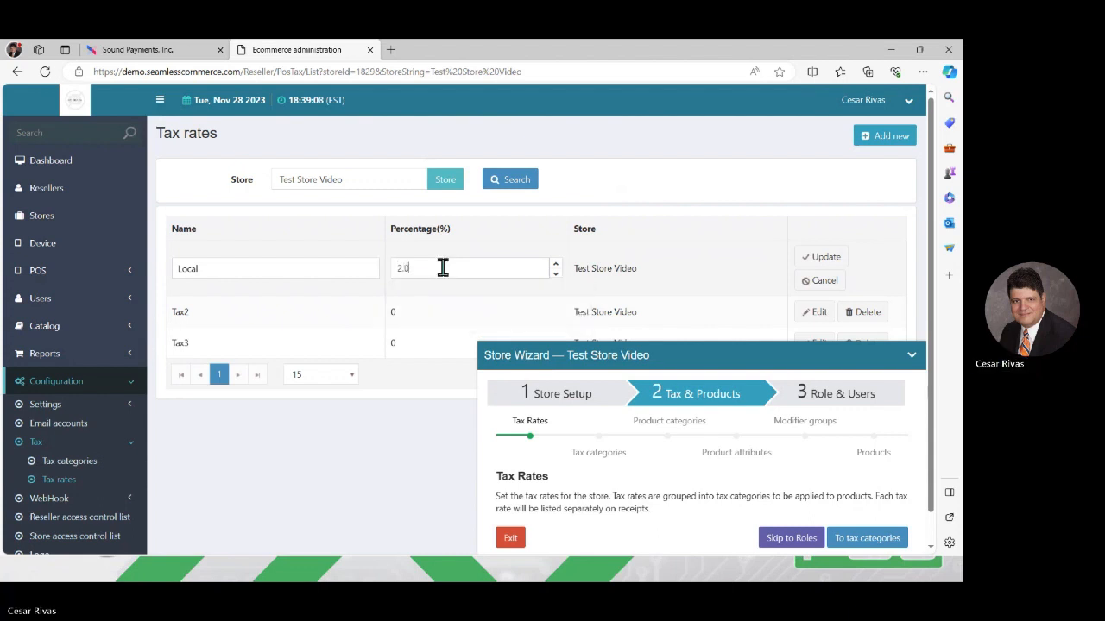
left_click(822, 258)
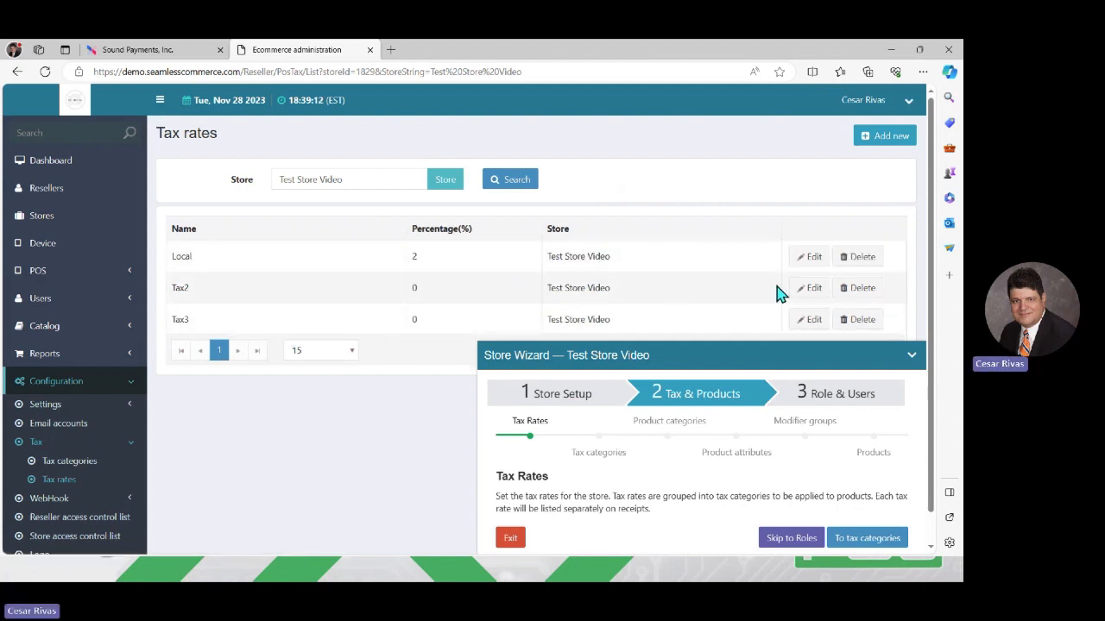
- Rename tax rate Tax2 to State and set it to 1.5%
left_click(811, 288)
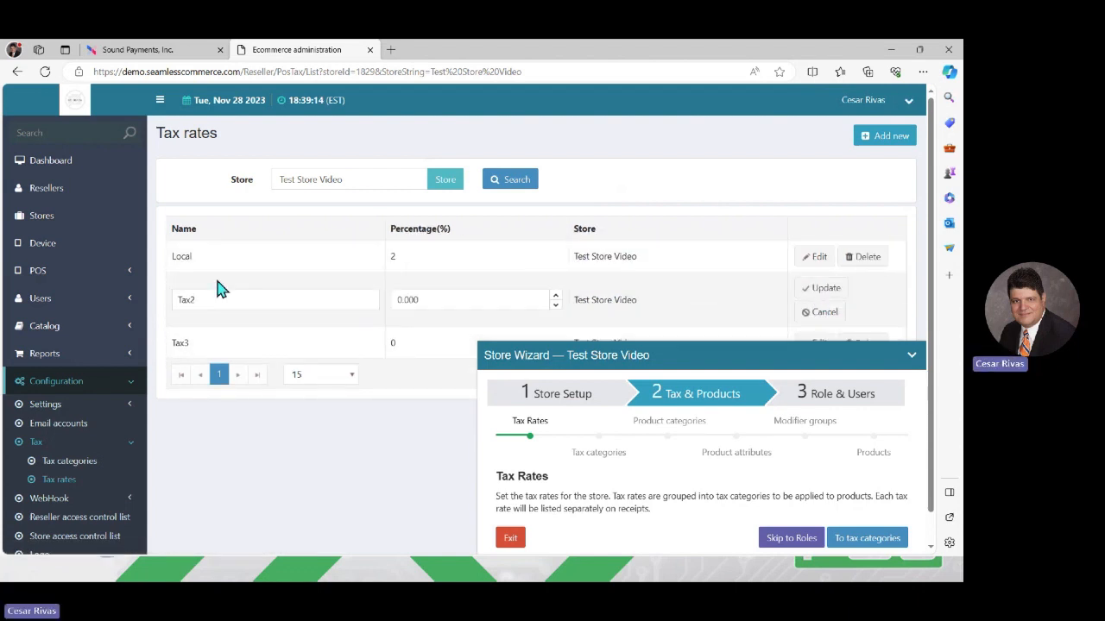
key("BackSpace")
key("BackSpace")
key("BackSpace")
key("BackSpace")
type("State")
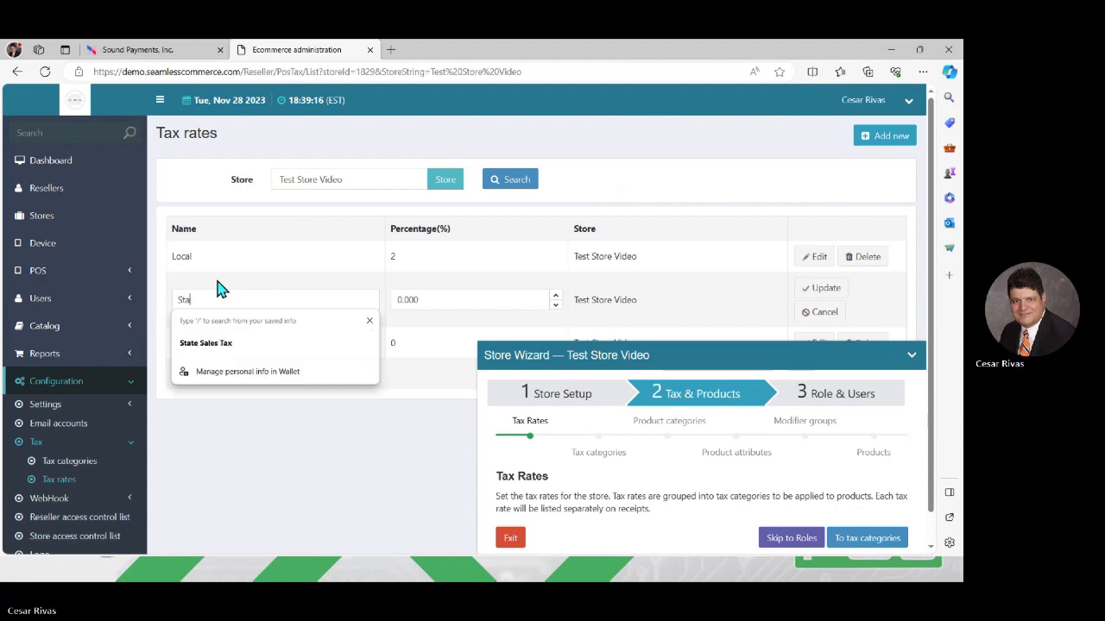
left_click(450, 301)
key("BackSpace")
key("BackSpace")
key("BackSpace")
key("BackSpace")
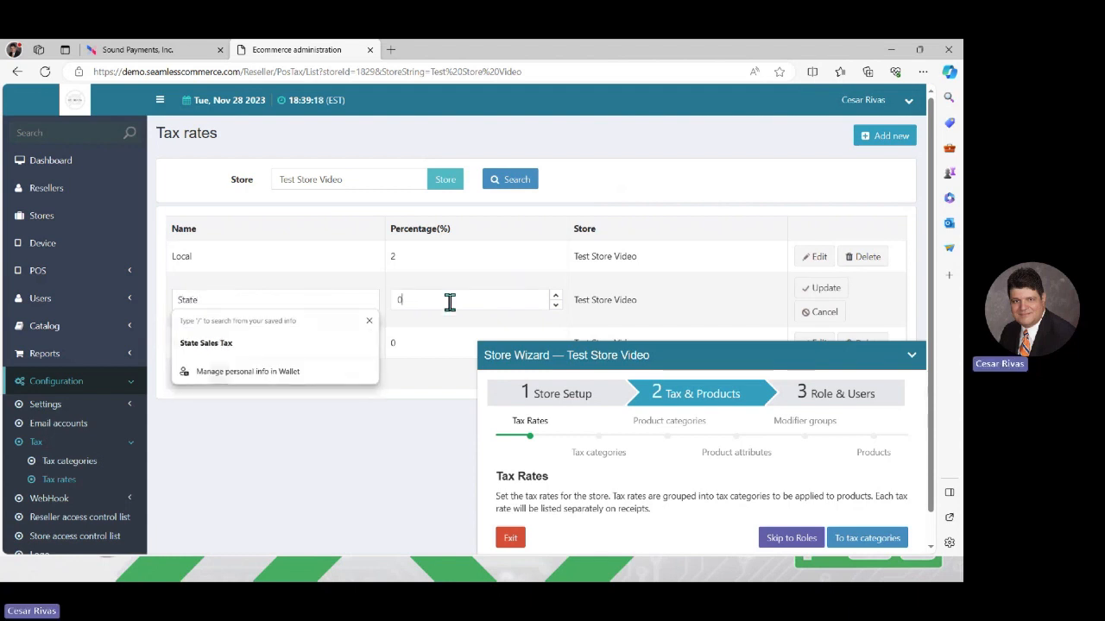
type("1")
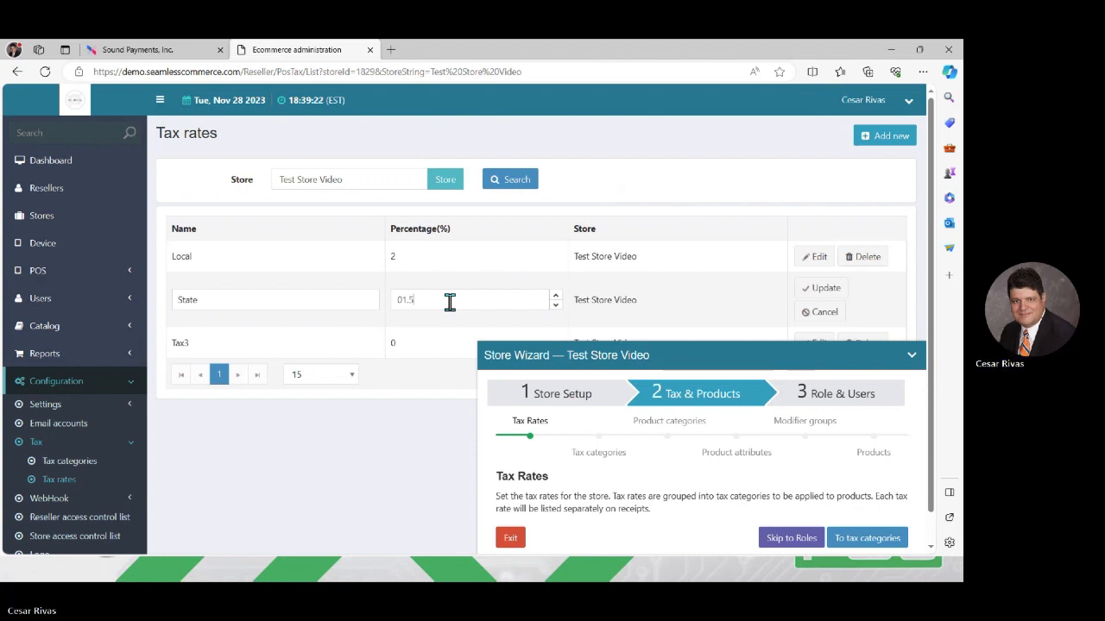
type(".5")
left_click(824, 288)
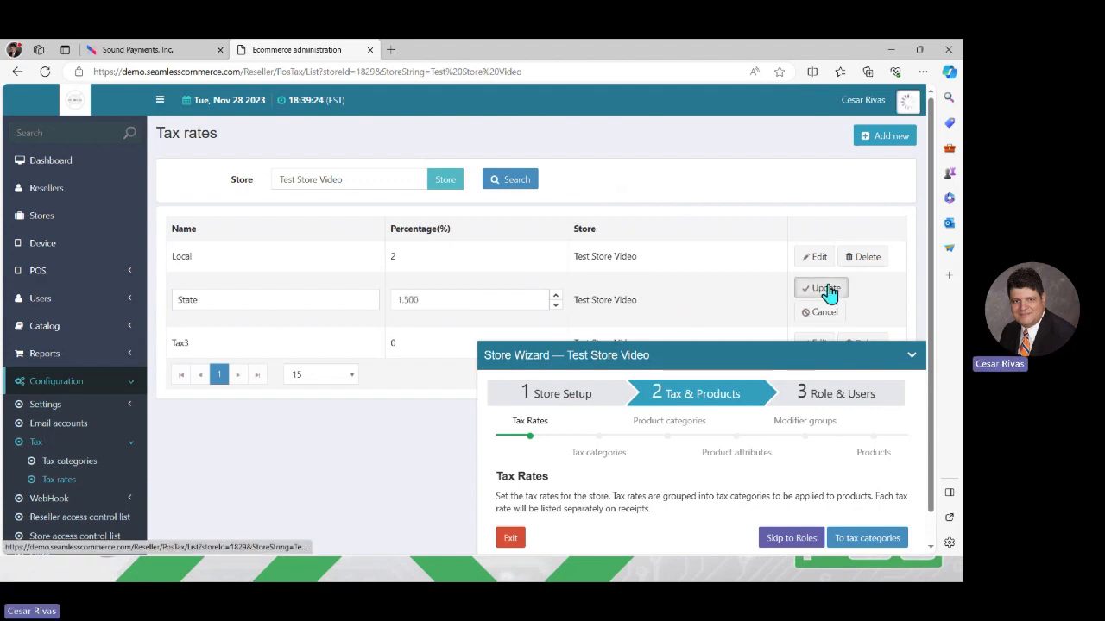
- Rename tax rate Tax3 to Fed and set it to 3%
left_click(911, 356)
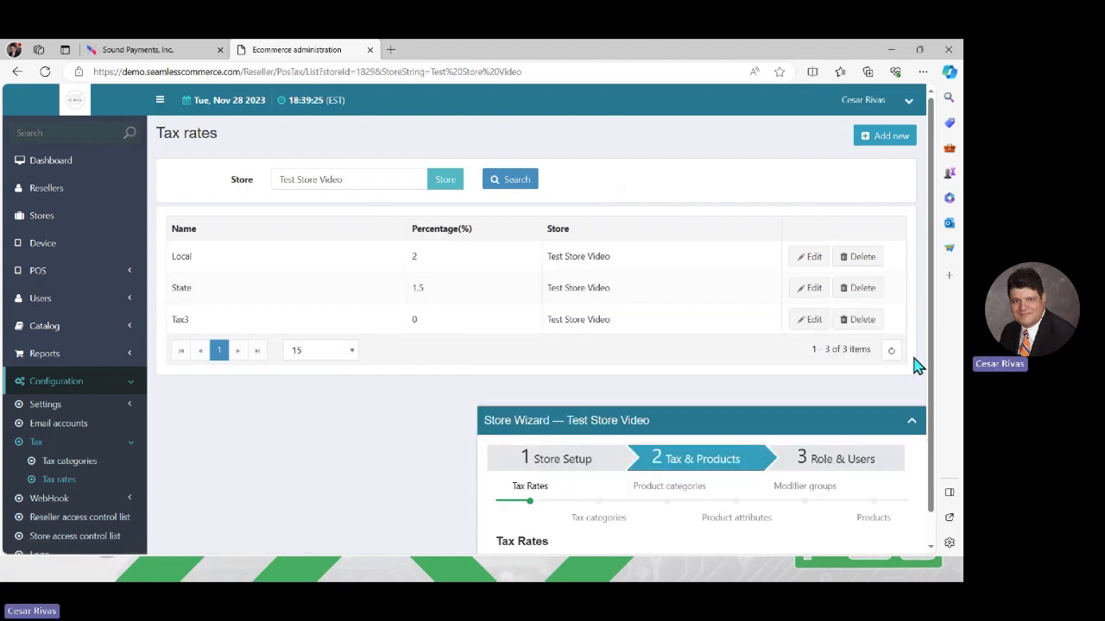
left_click(807, 321)
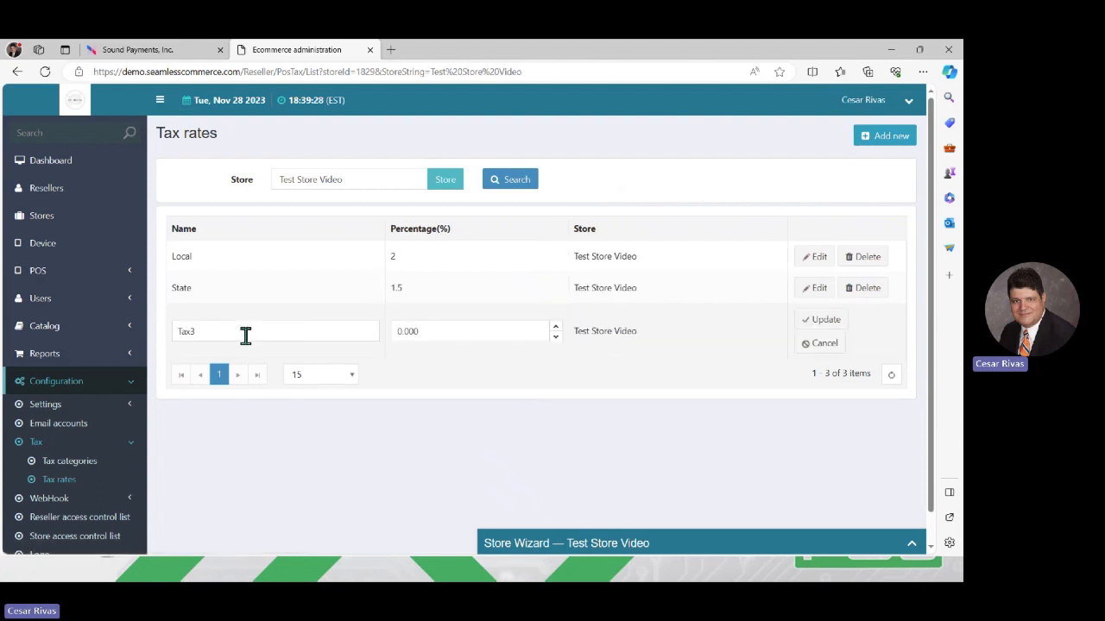
key("BackSpace")
key("BackSpace")
key("BackSpace")
key("BackSpace")
type("Feed")
key("BackSpace")
key("BackSpace")
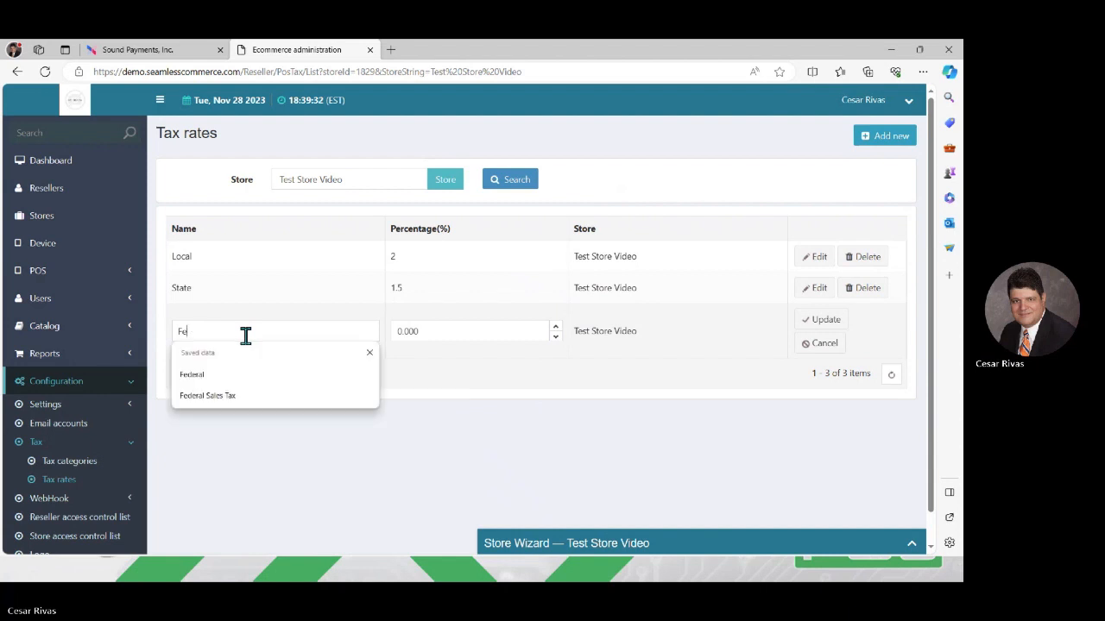
type("d")
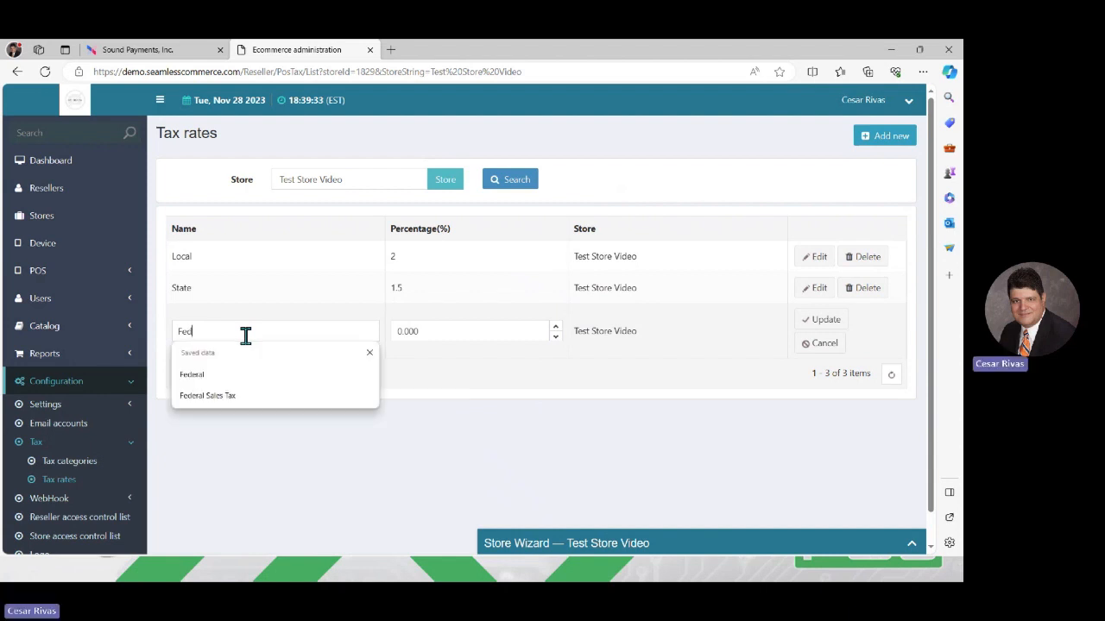
left_click(431, 330)
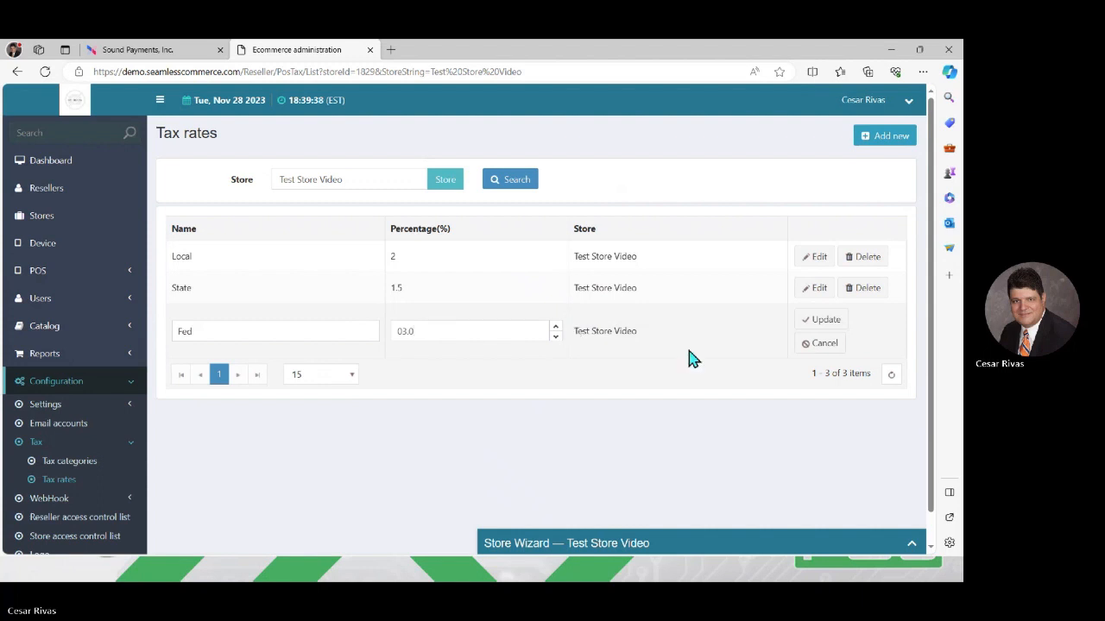
left_click(826, 319)
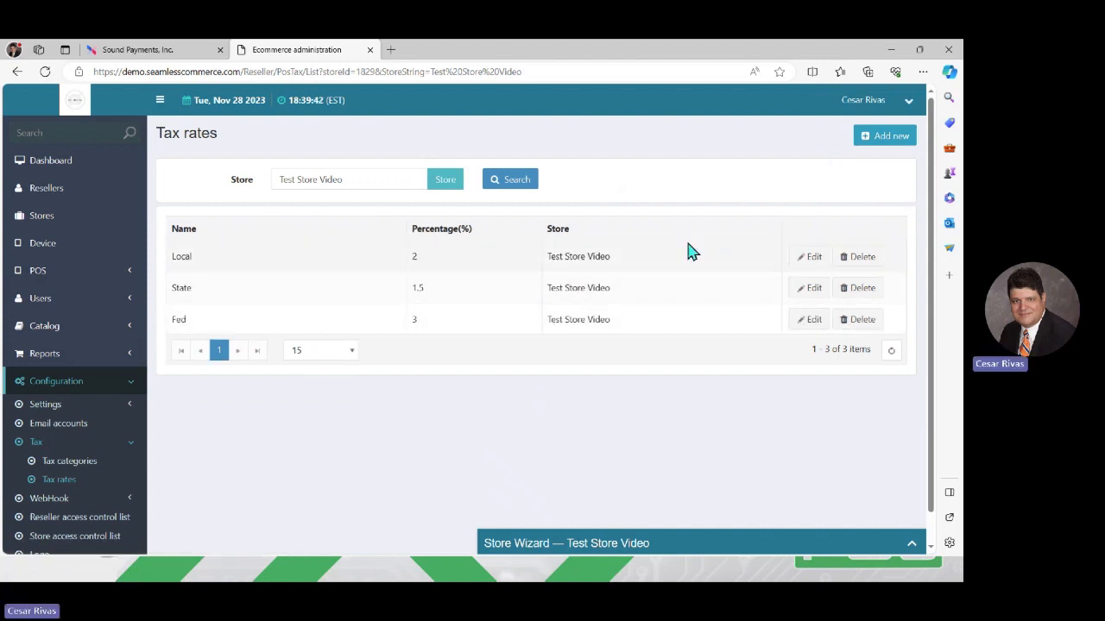
left_click(911, 547)
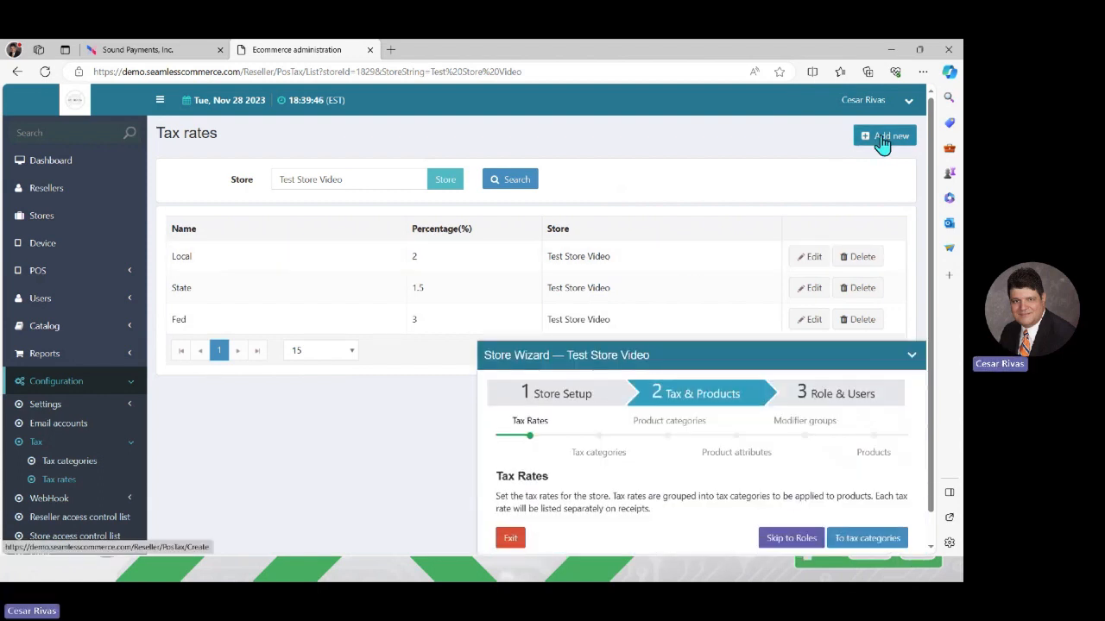
- Make Tax standard the default tax category with Local, State and Fed rates applied, and save
left_click(876, 547)
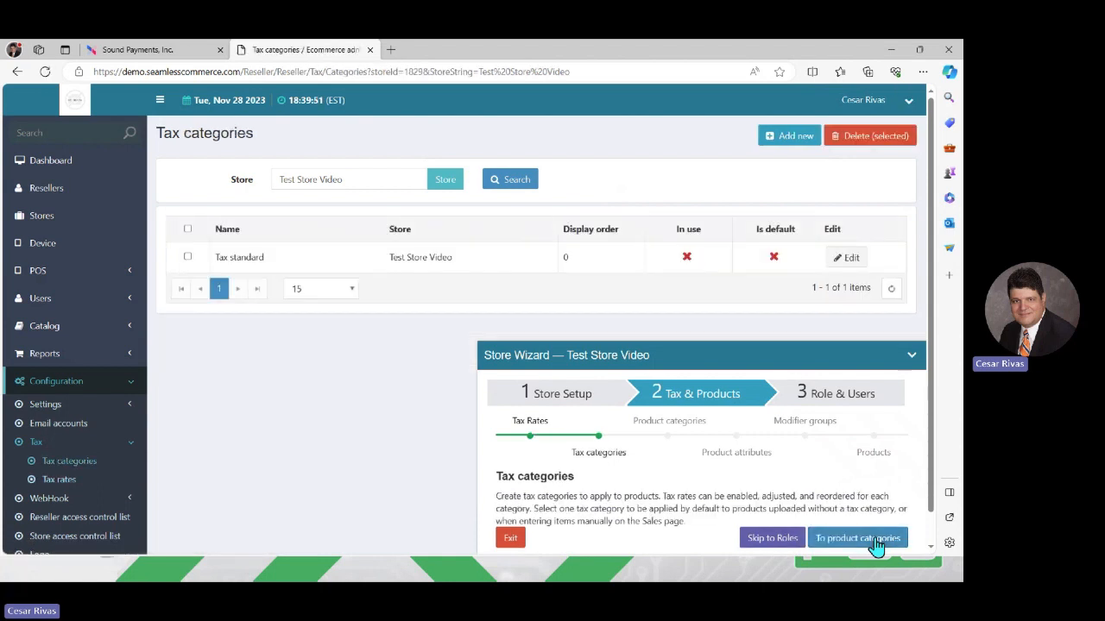
left_click(841, 260)
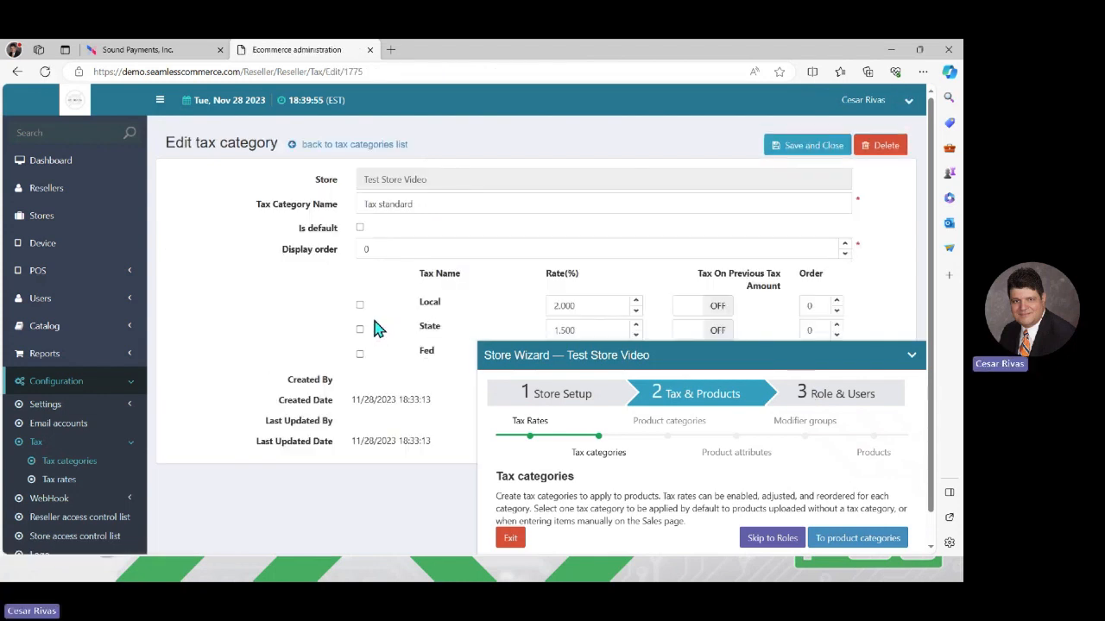
left_click(359, 305)
left_click(911, 357)
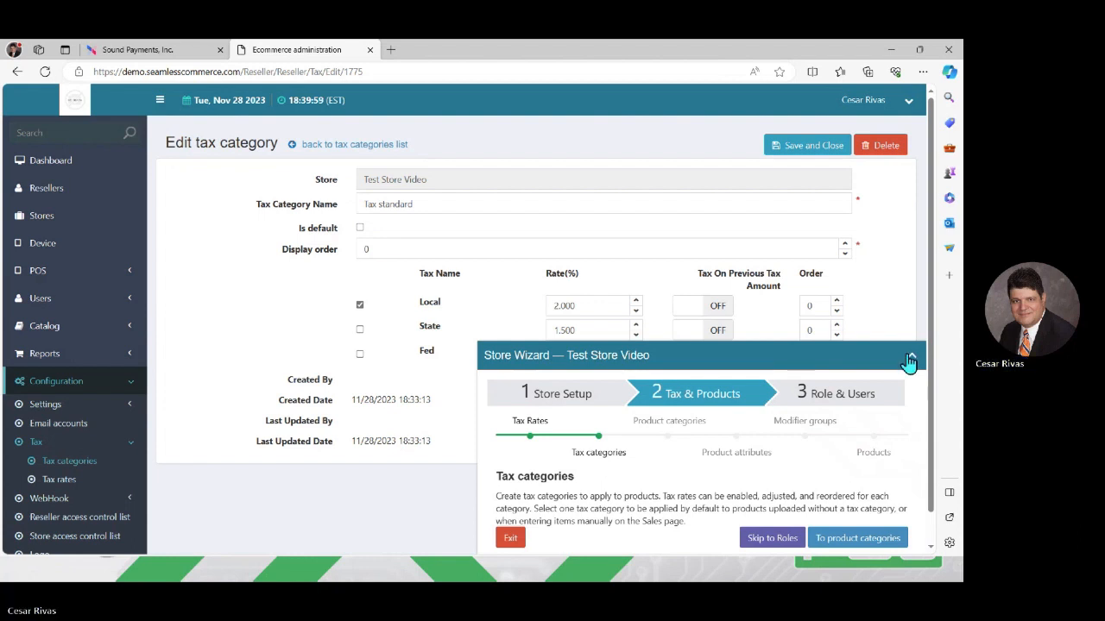
left_click(359, 355)
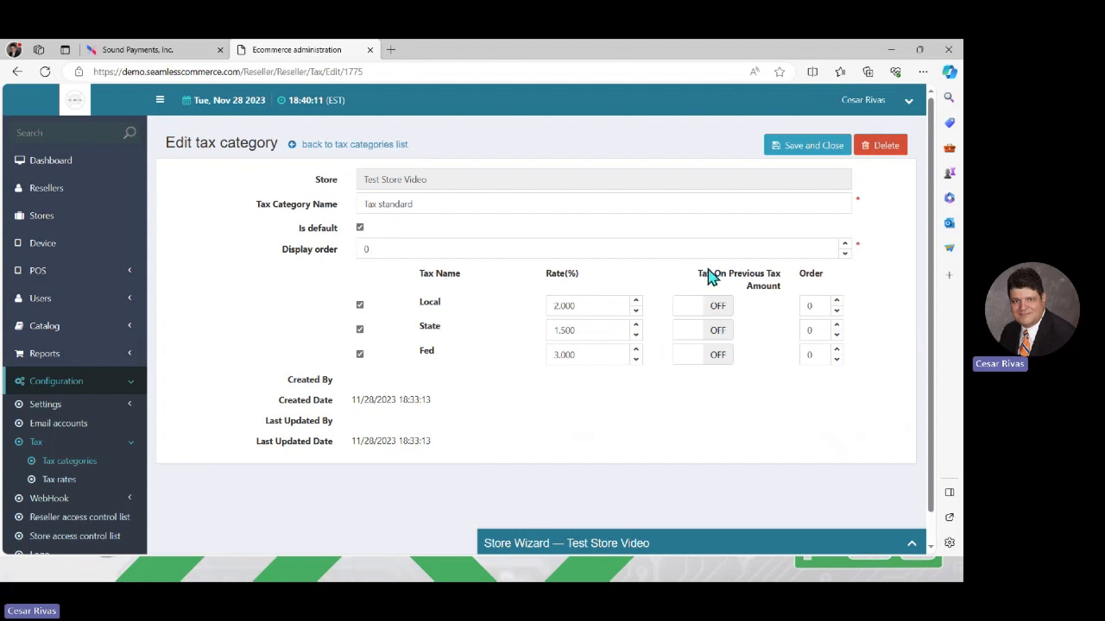
left_click(816, 159)
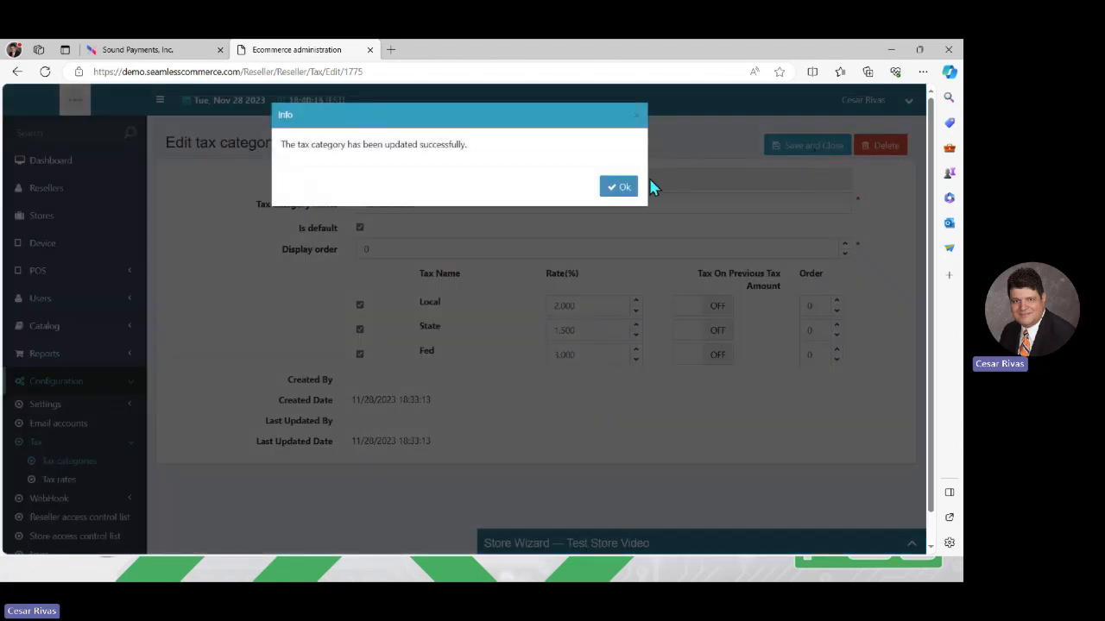
left_click(614, 190)
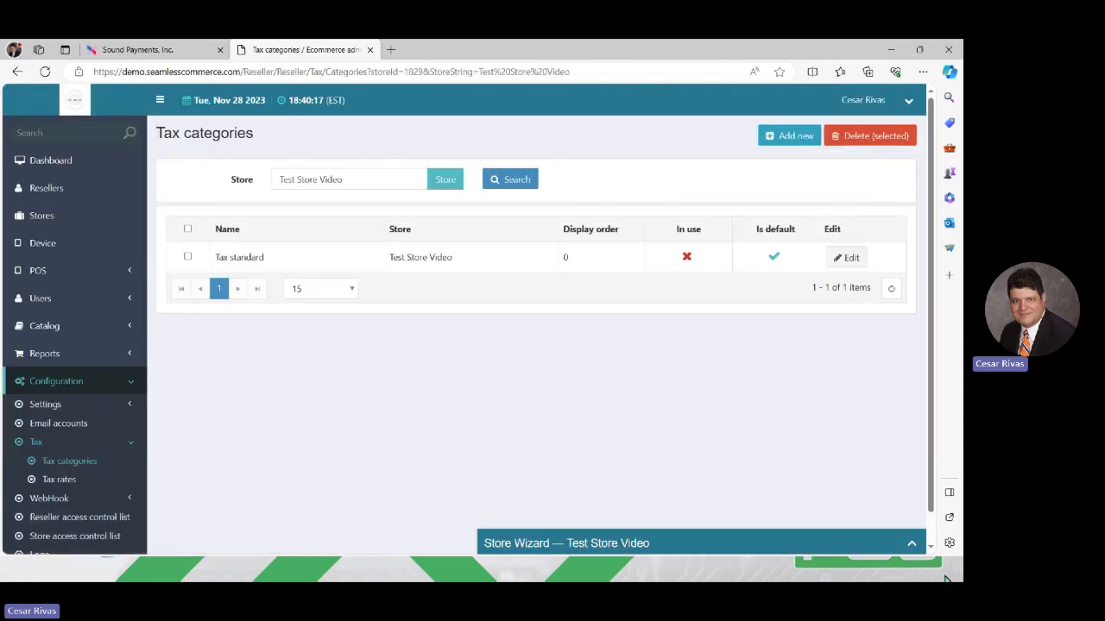
left_click(912, 541)
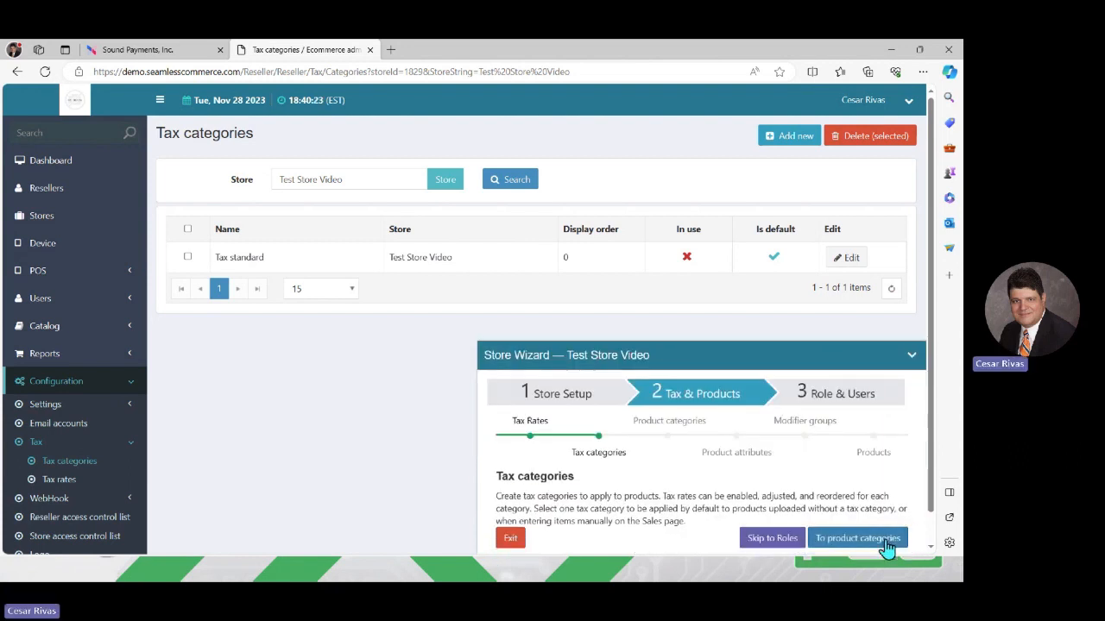
- Skip through empty product categories, attributes, modifier groups and products to the roles step
left_click(887, 544)
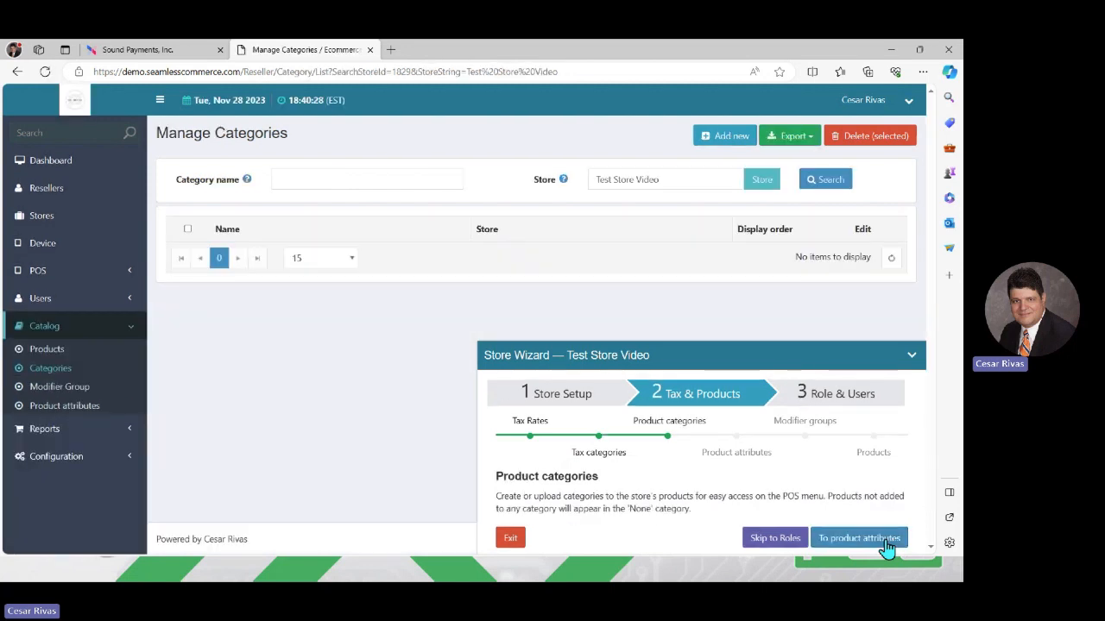
left_click(873, 543)
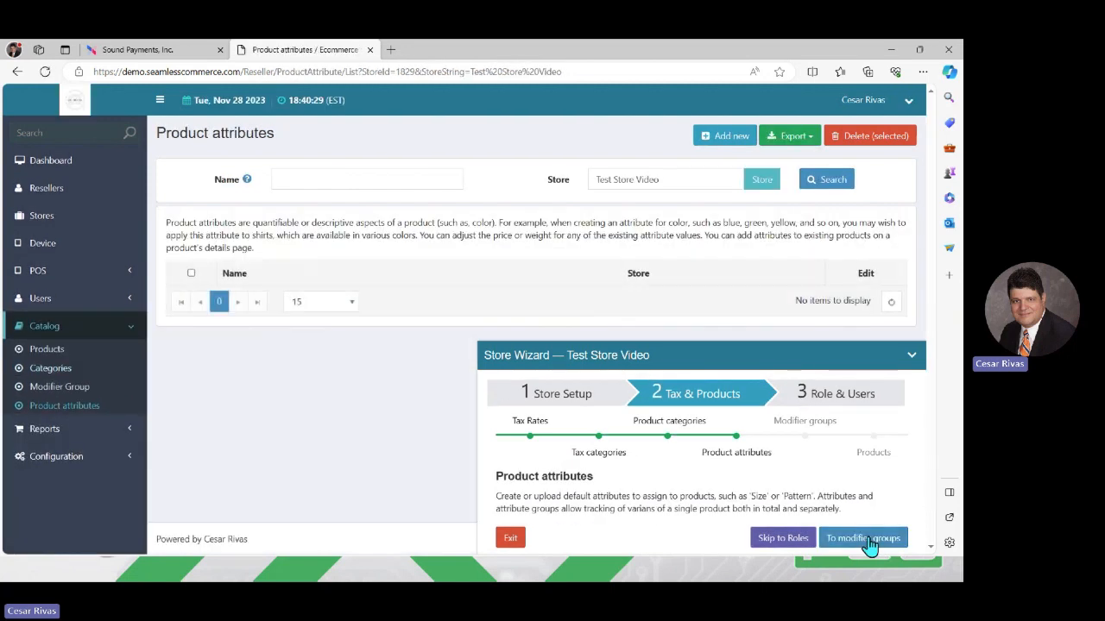
left_click(870, 543)
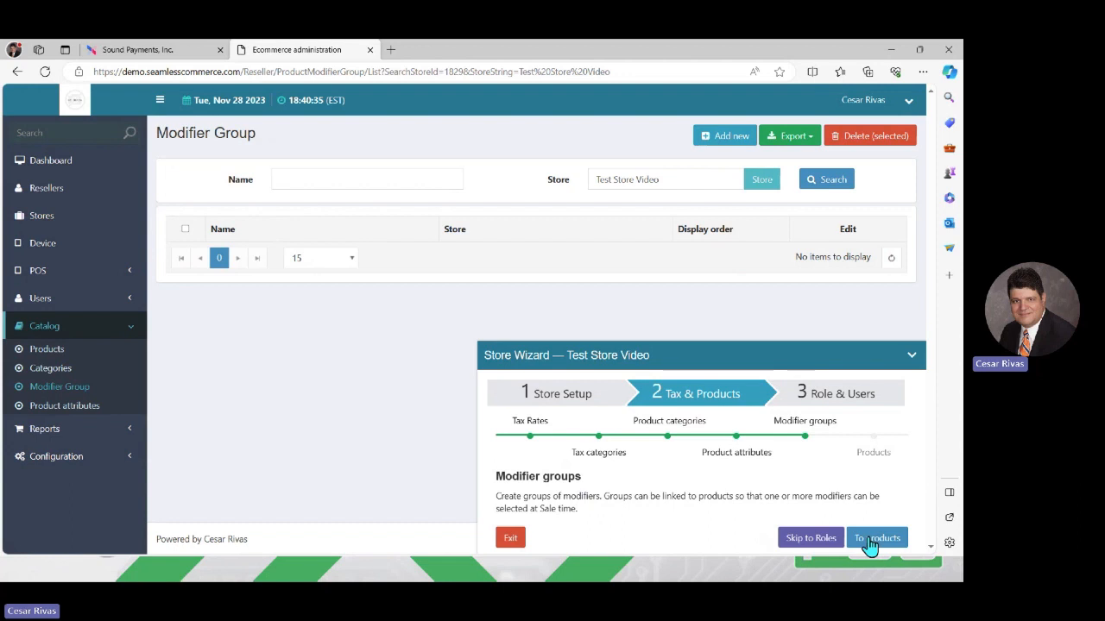
left_click(870, 544)
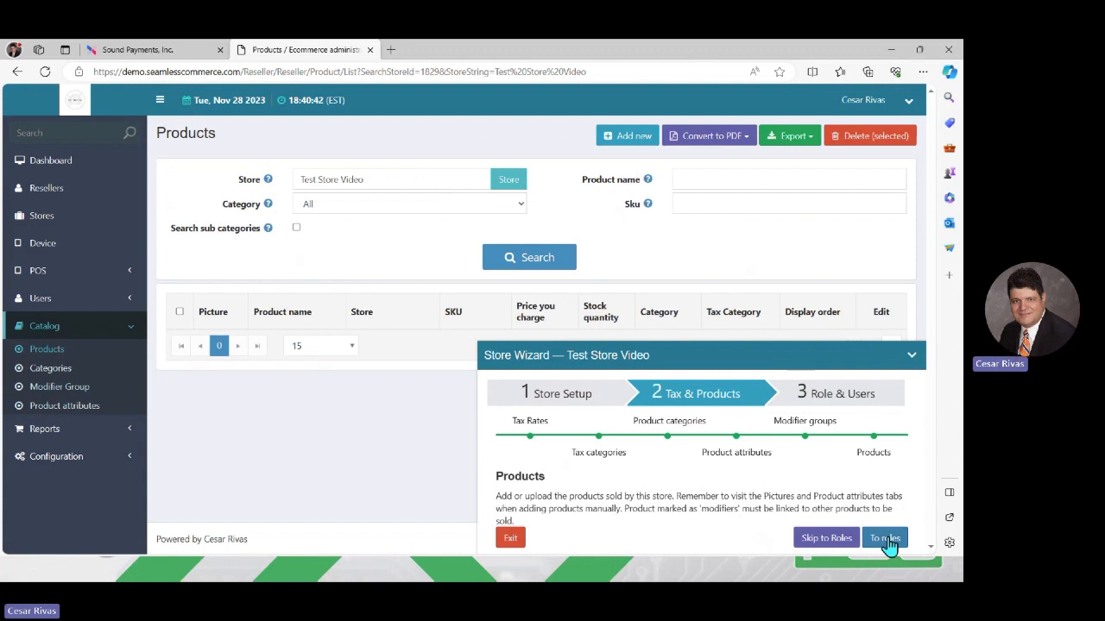
left_click(889, 544)
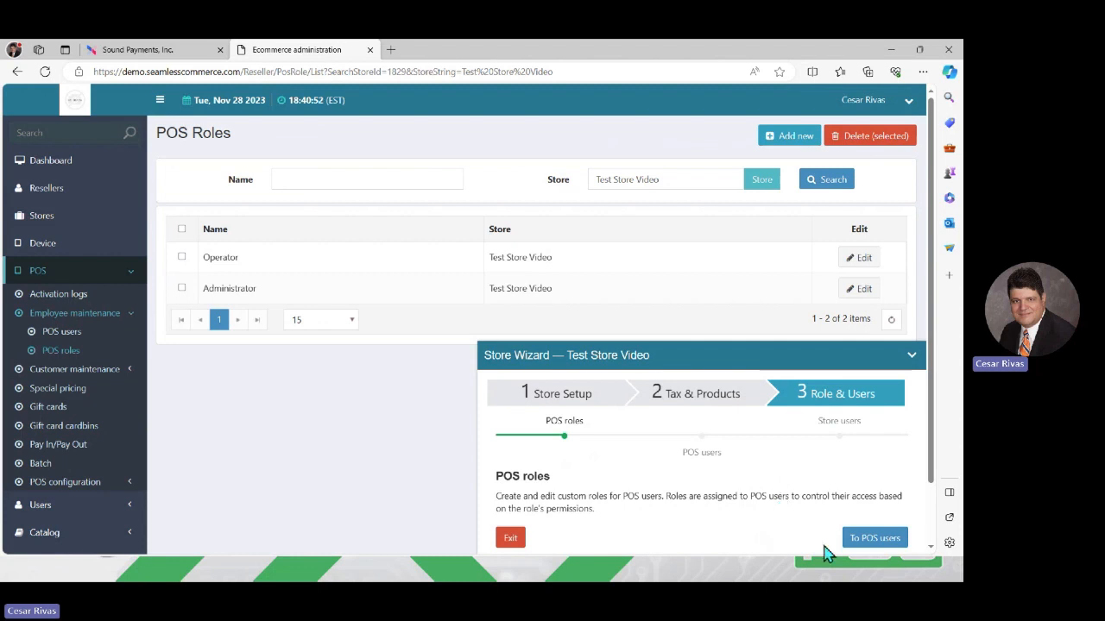
- Pass the POS users and store users steps and finish the Store Wizard
left_click(884, 542)
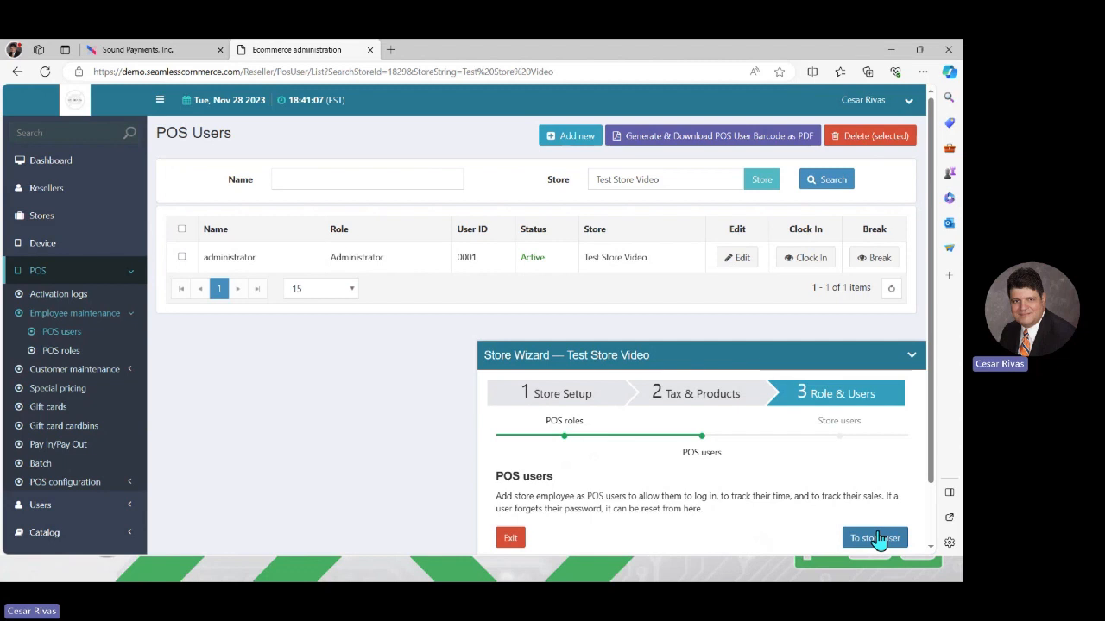
left_click(876, 539)
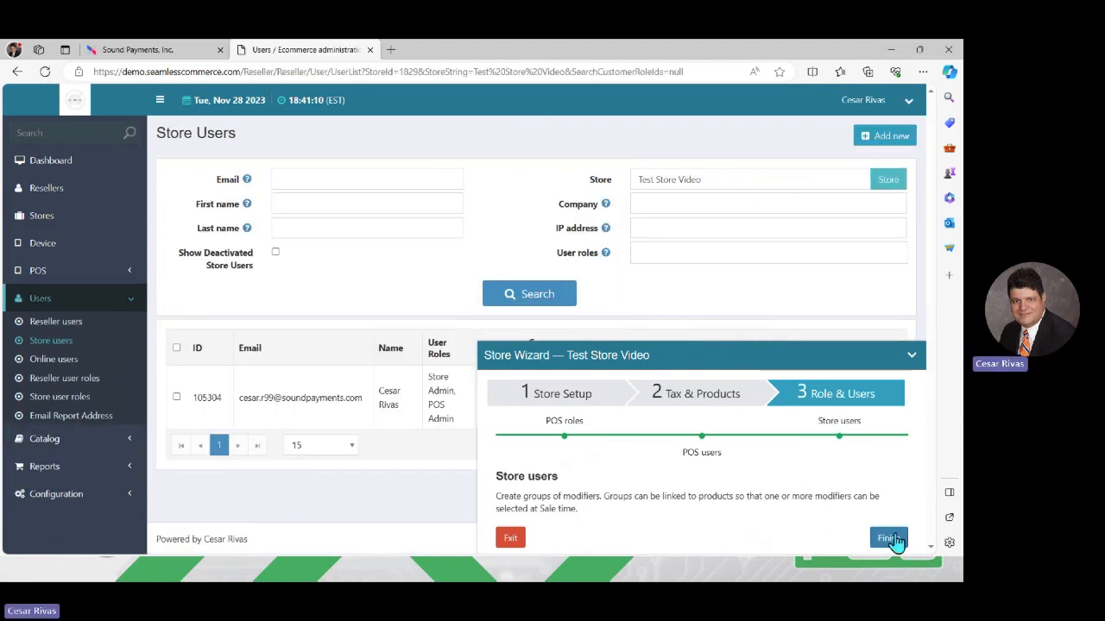
left_click(889, 539)
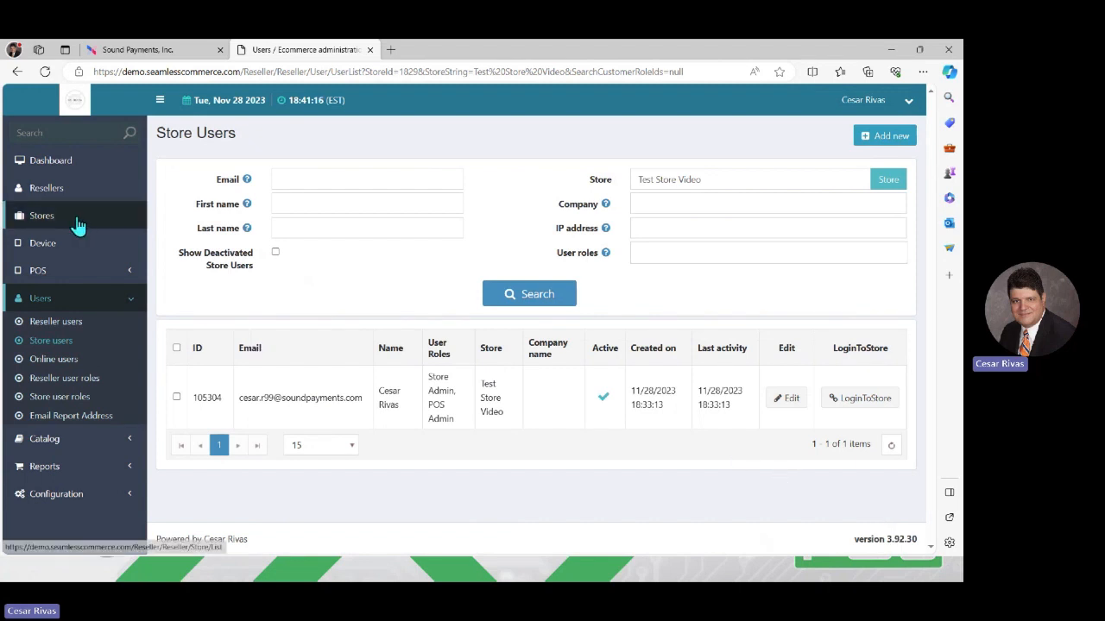
- Search Stores for 'test' and log into Test Store Video, confirming the login
left_click(38, 220)
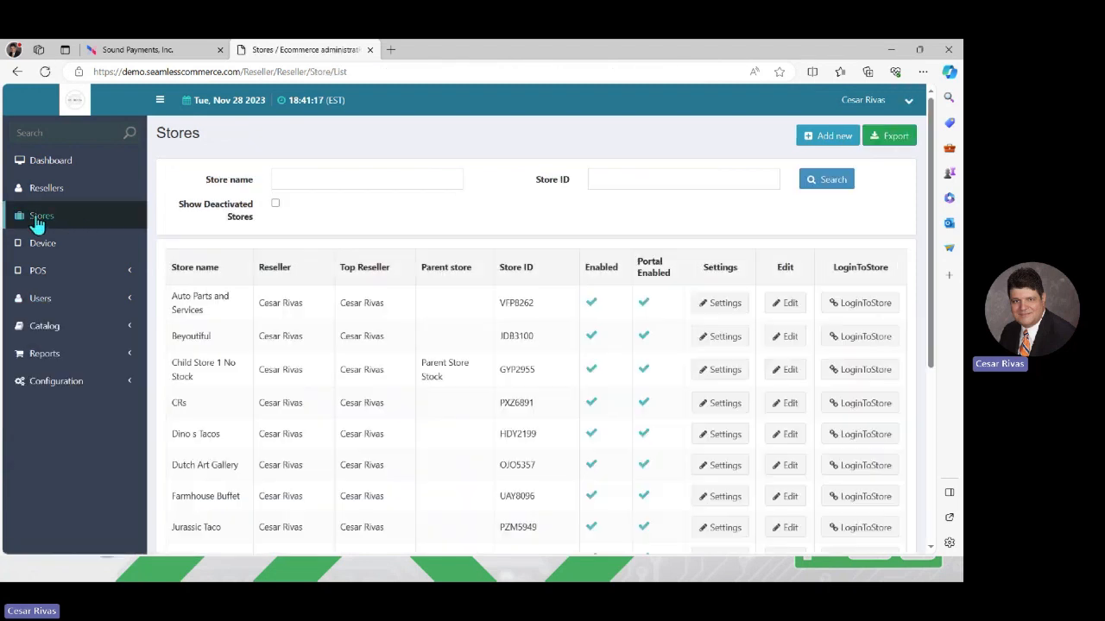
left_click(312, 173)
type("test")
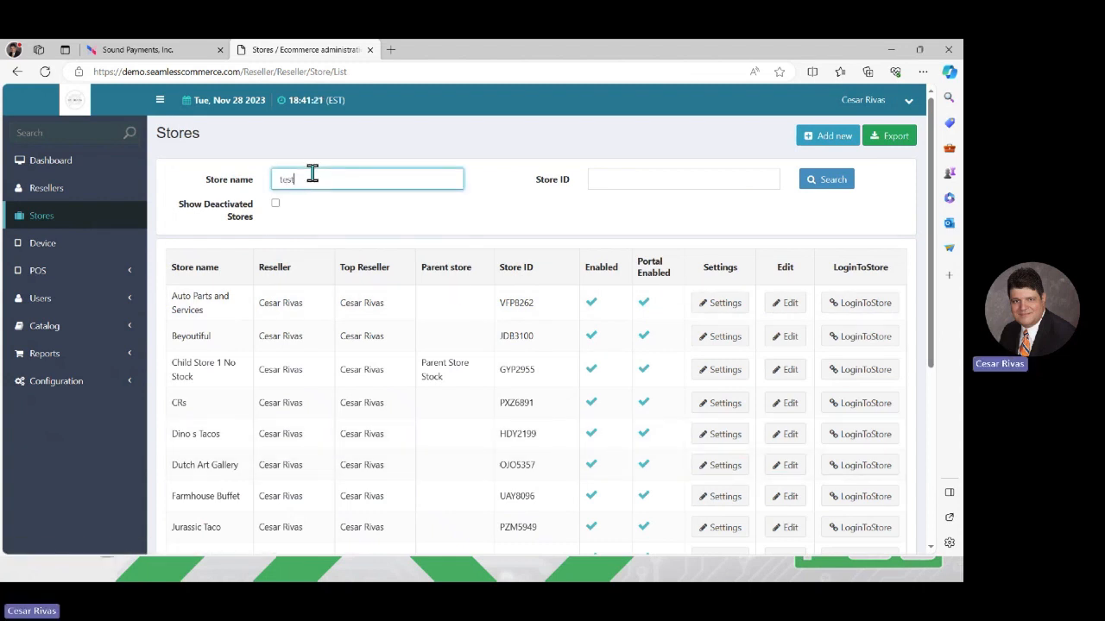
left_click(831, 189)
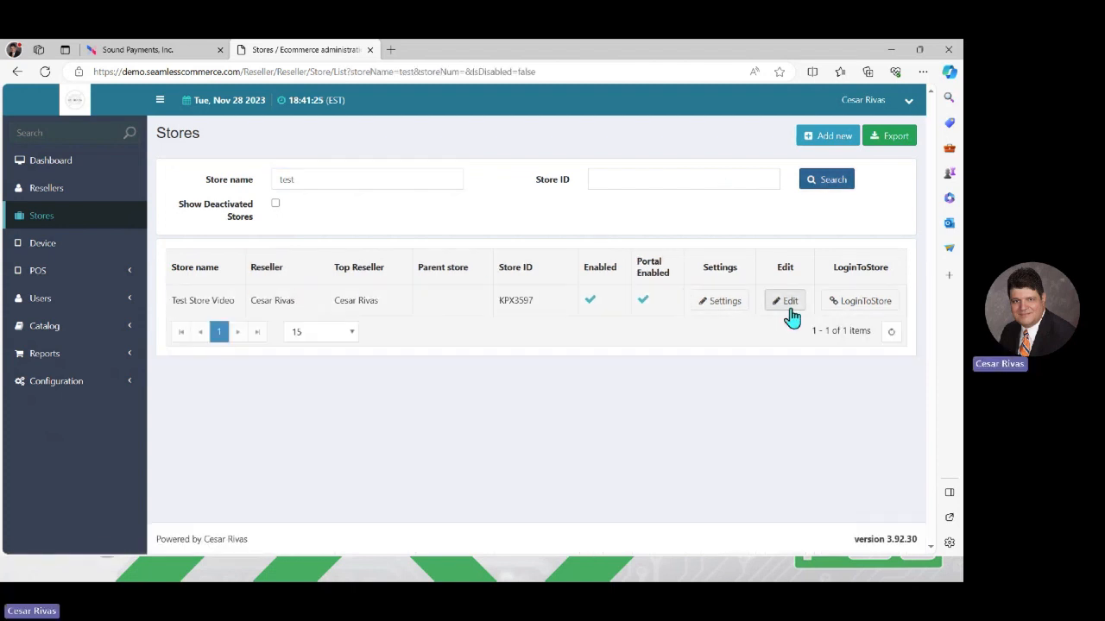
left_click(859, 309)
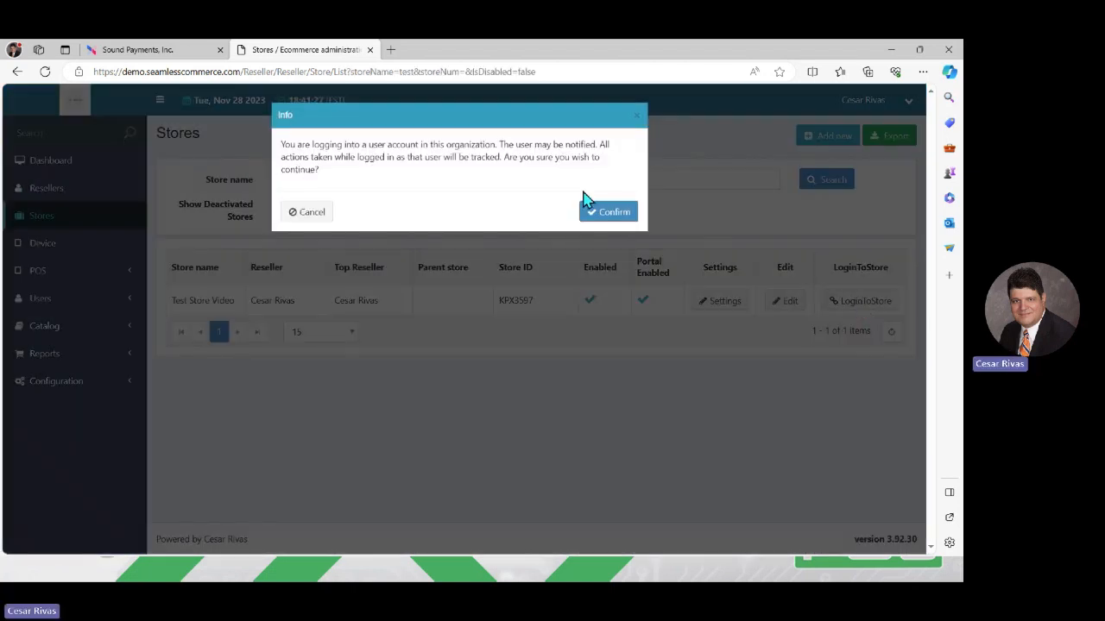
left_click(610, 213)
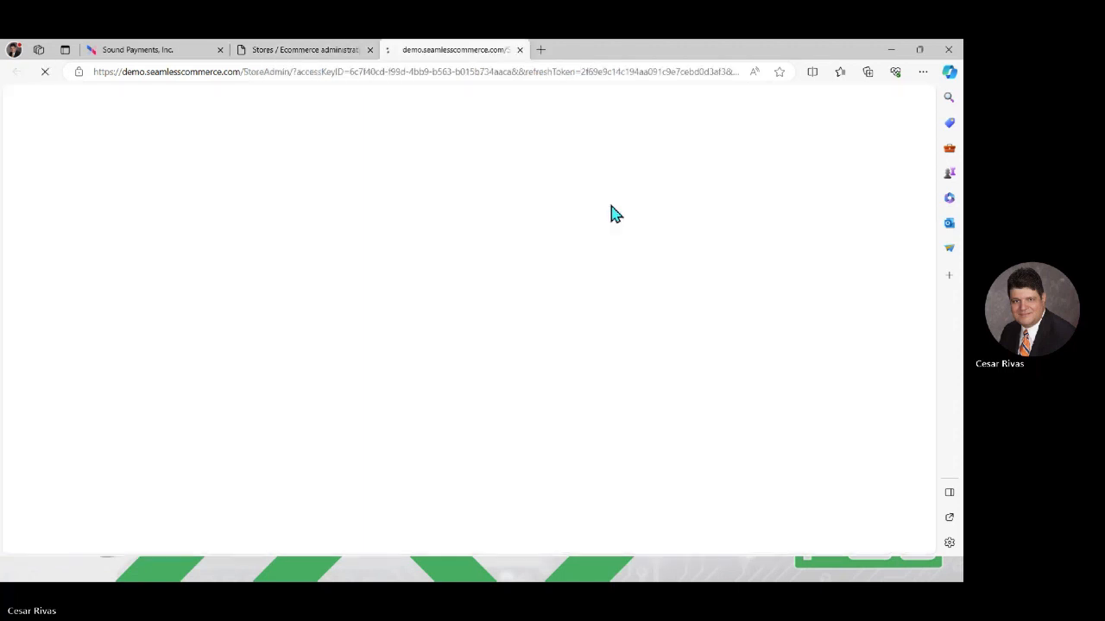